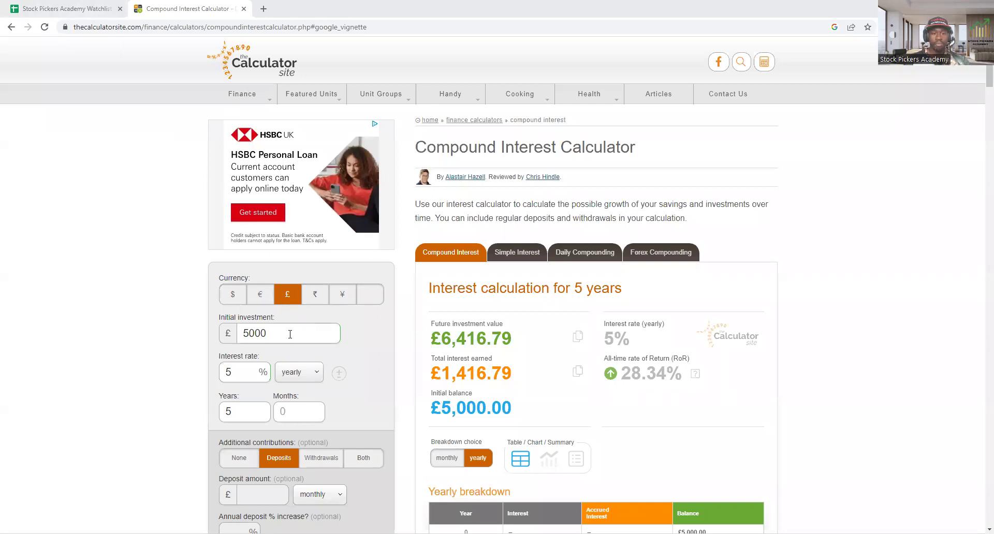
Re-enter the initial investment as 5000.
{"action": "key", "text": "alt+Tab"}
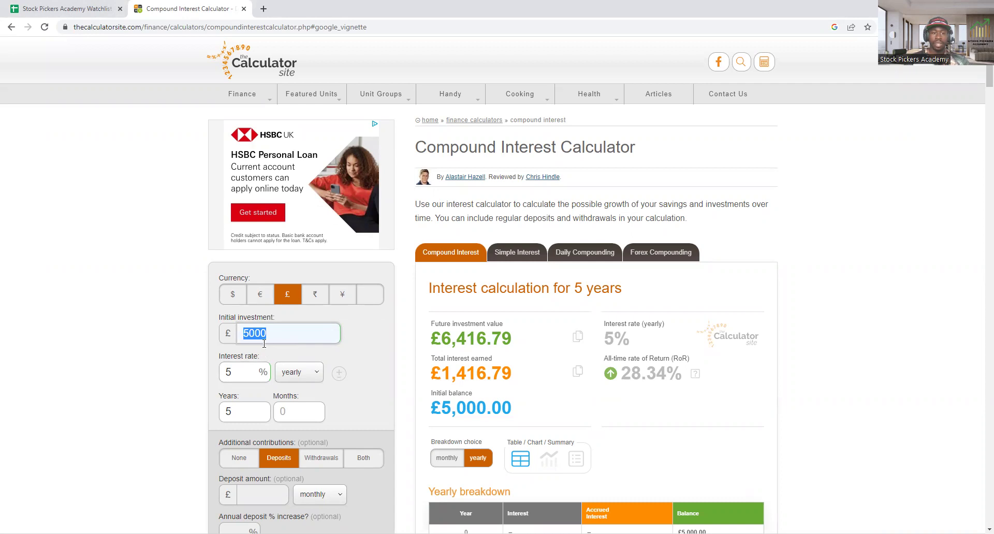
{"action": "key", "text": "BackSpace"}
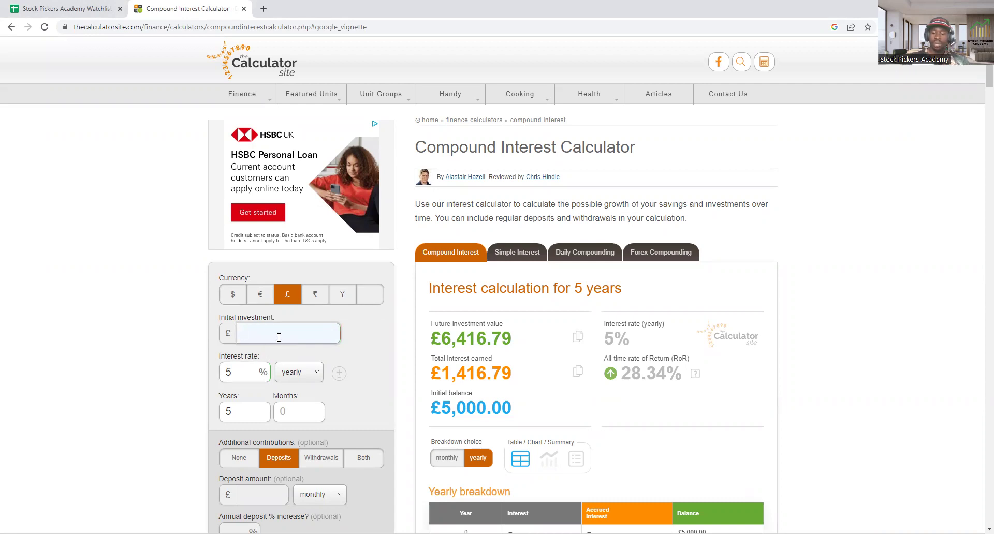
{"action": "type", "text": "10"}
{"action": "key", "text": "BackSpace"}
{"action": "key", "text": "BackSpace"}
{"action": "type", "text": "500"}
{"action": "type", "text": "0"}
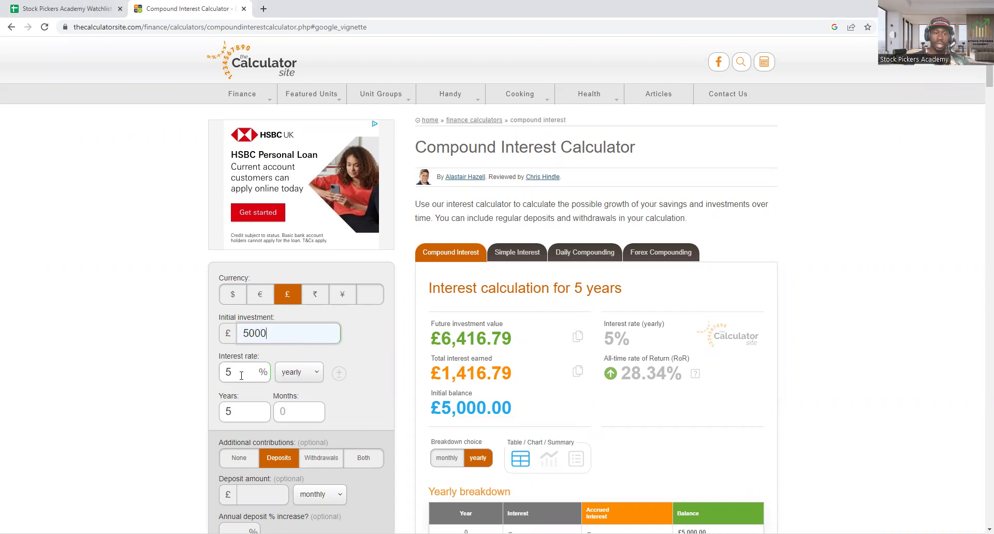
Set the interest rate to 10% and the term to 25 years.
{"action": "key", "text": "Tab"}
{"action": "key", "text": "ctrl+a"}
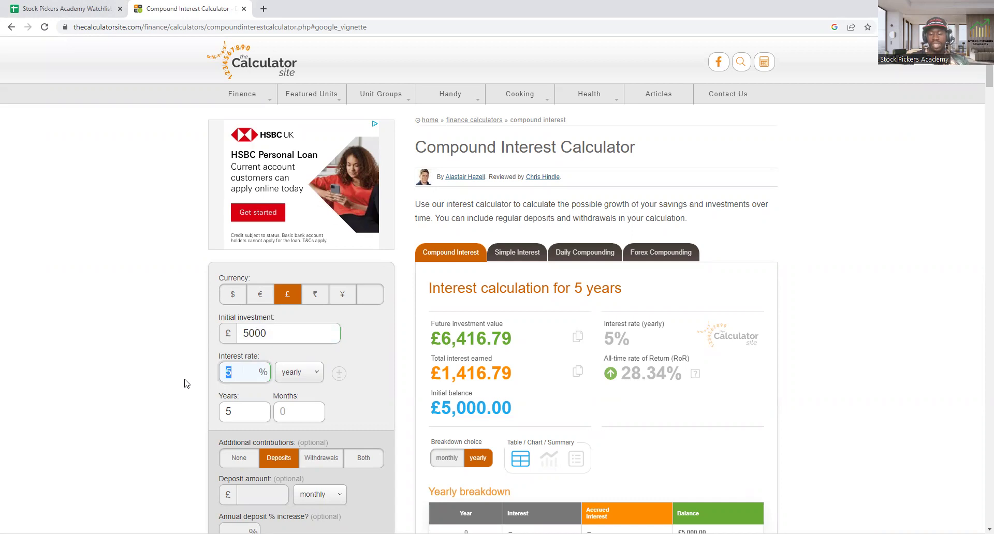
{"action": "type", "text": "10"}
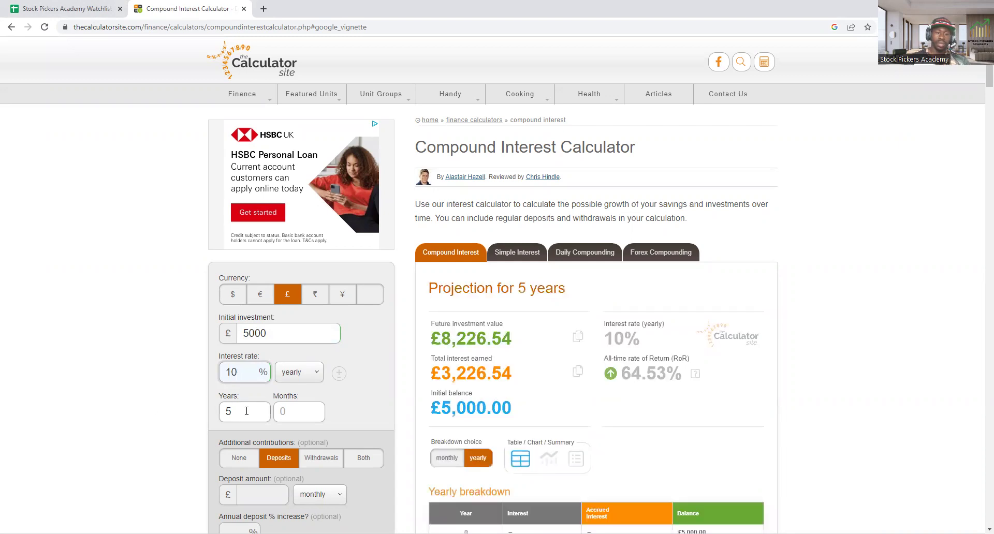
{"action": "key", "text": "Tab"}
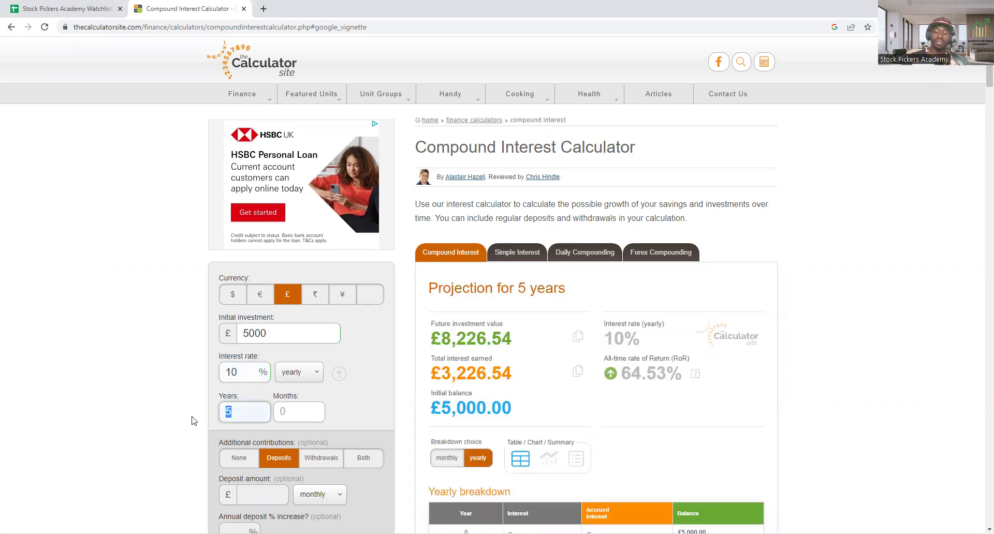
{"action": "type", "text": "25"}
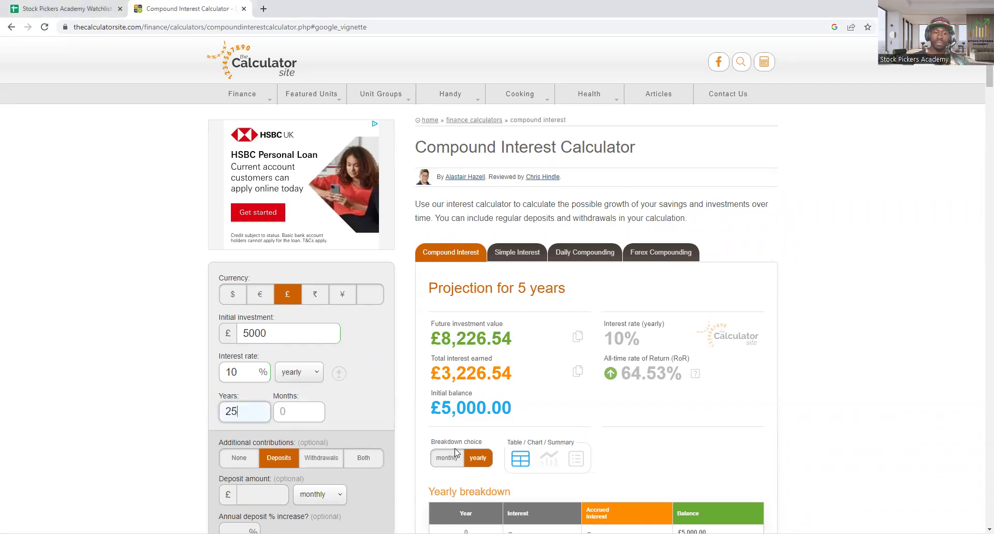
Switch the compound interval from monthly to yearly and recalculate.
{"action": "scroll", "coordinate": [980, 81], "scroll_direction": "down", "scroll_amount": 2}
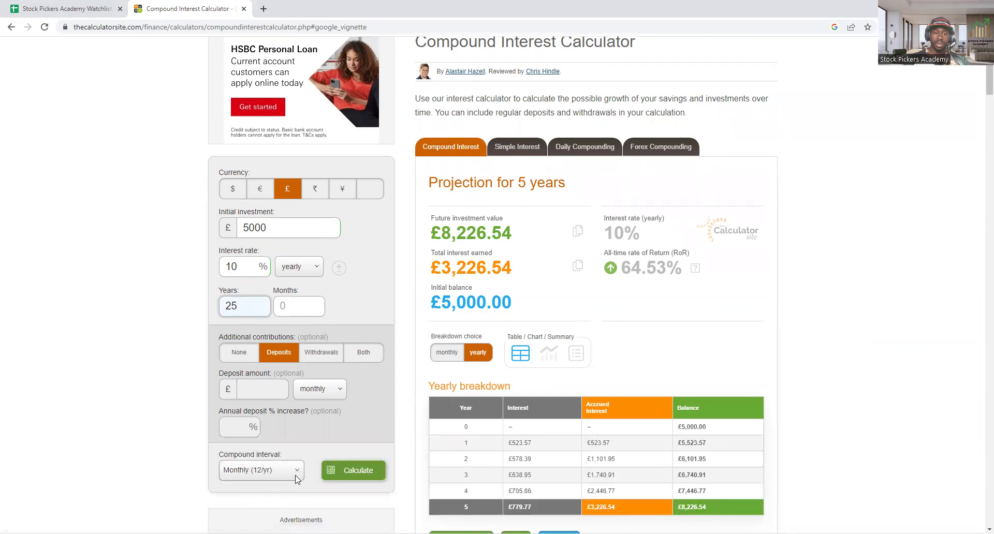
{"action": "left_click", "coordinate": [296, 478]}
{"action": "left_click", "coordinate": [264, 457]}
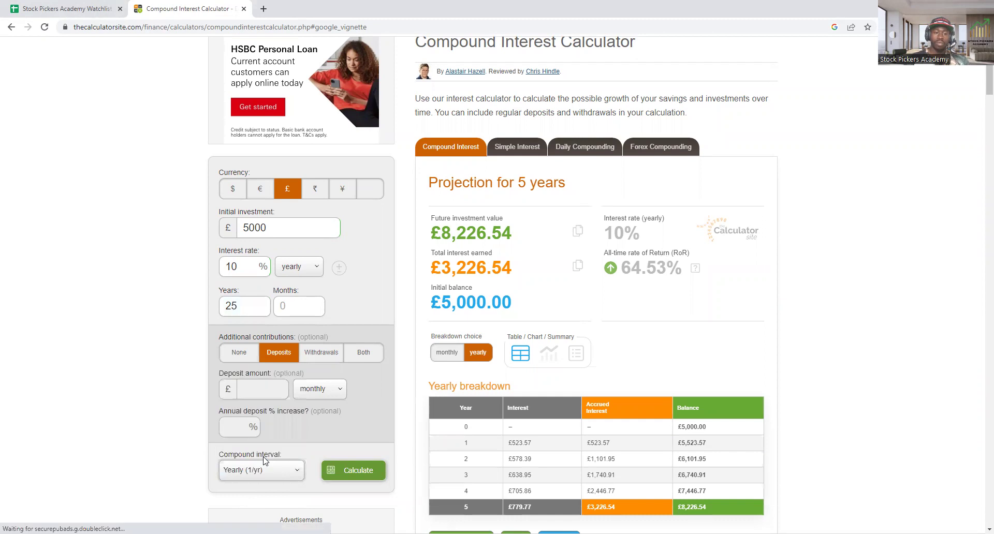
{"action": "left_click", "coordinate": [357, 473]}
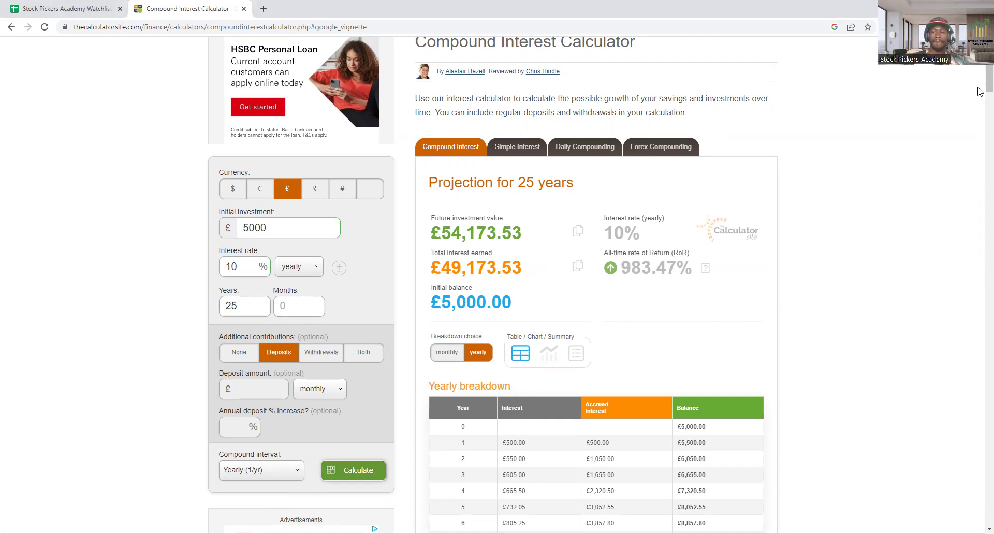
Scroll through the yearly breakdown, from £5,500 in year 1 to £54,173.53 at year 25.
{"action": "scroll", "coordinate": [980, 94], "scroll_direction": "down", "scroll_amount": 6}
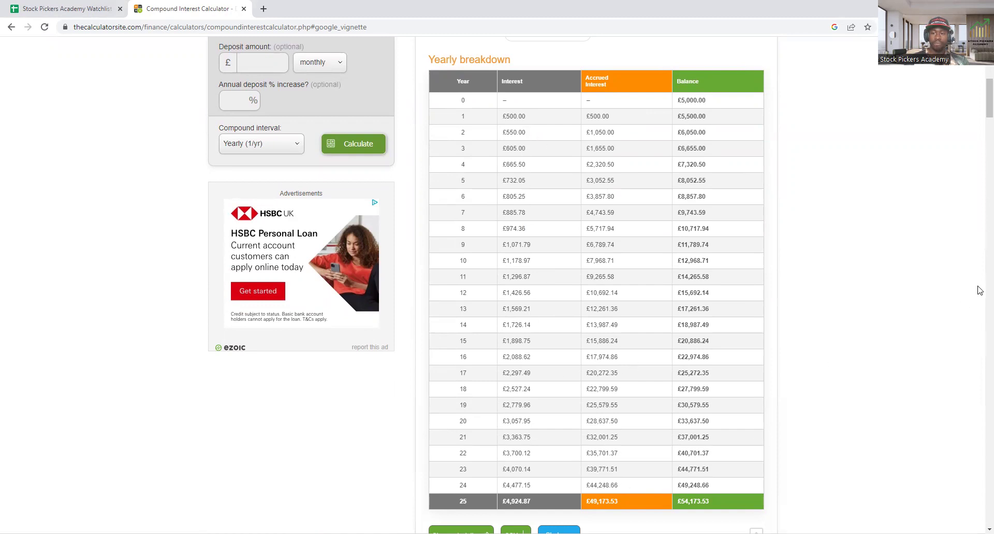
{"action": "scroll", "coordinate": [979, 103], "scroll_direction": "up", "scroll_amount": 7}
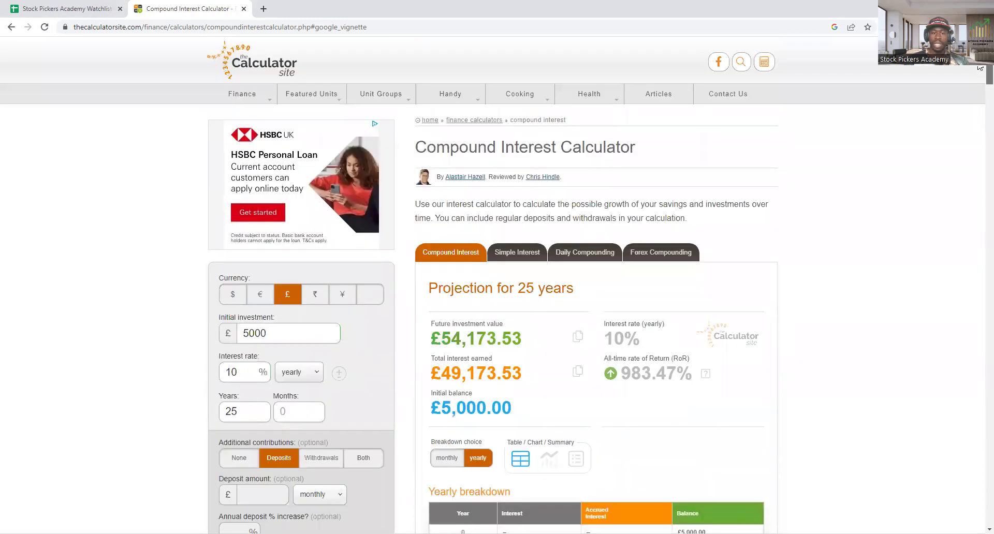
{"action": "scroll", "coordinate": [979, 85], "scroll_direction": "down", "scroll_amount": 2}
Add a £100 monthly deposit and recalculate.
{"action": "scroll", "coordinate": [979, 82], "scroll_direction": "up", "scroll_amount": 1}
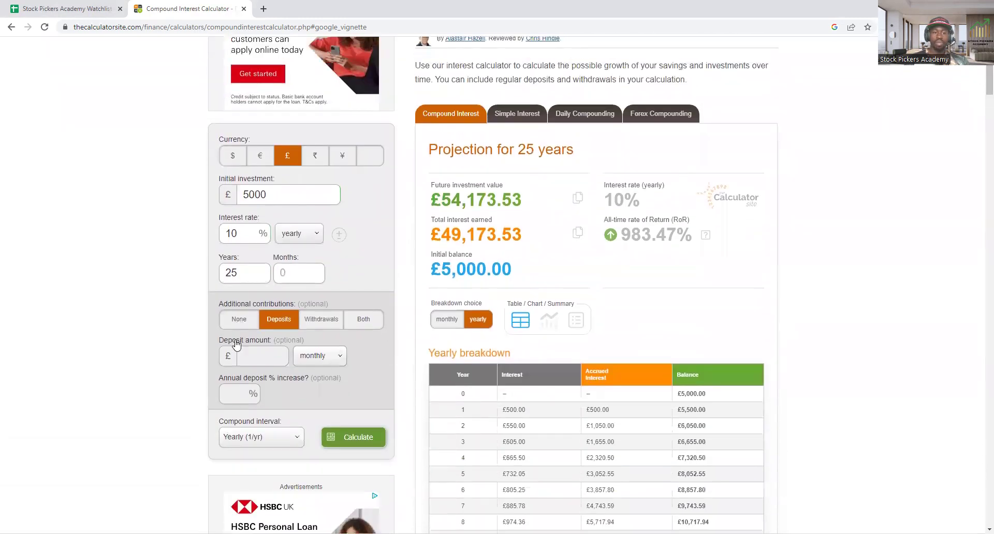
{"action": "left_click", "coordinate": [251, 363]}
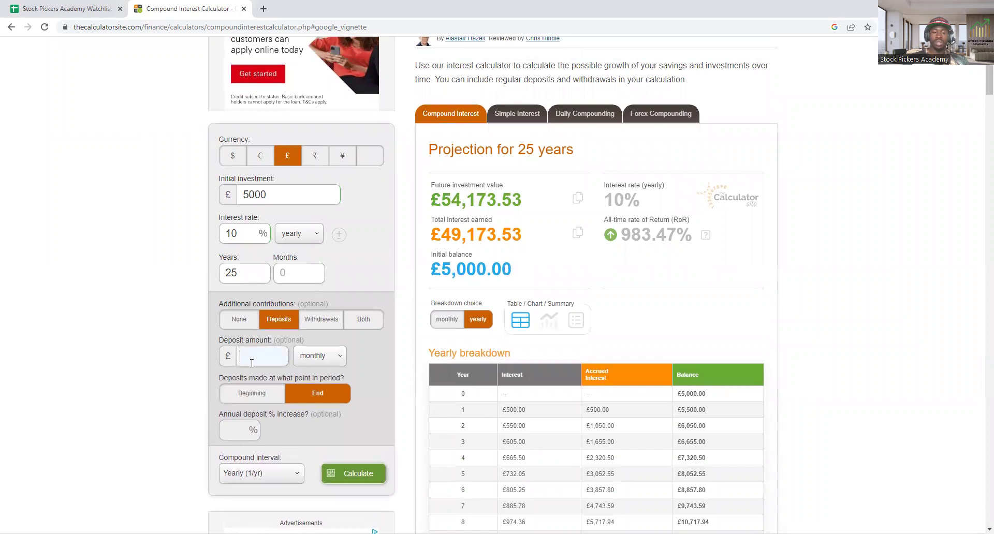
{"action": "type", "text": "100"}
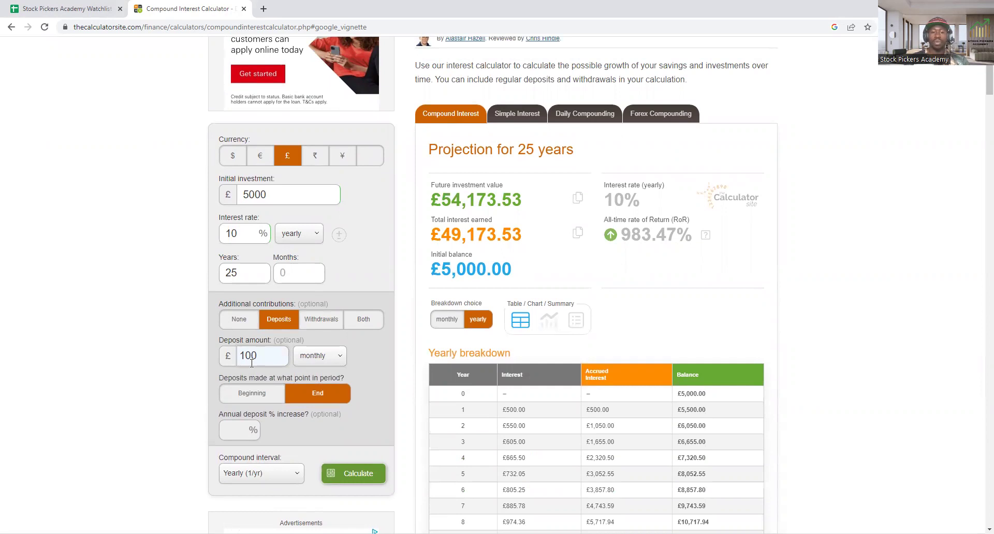
{"action": "left_click", "coordinate": [357, 476]}
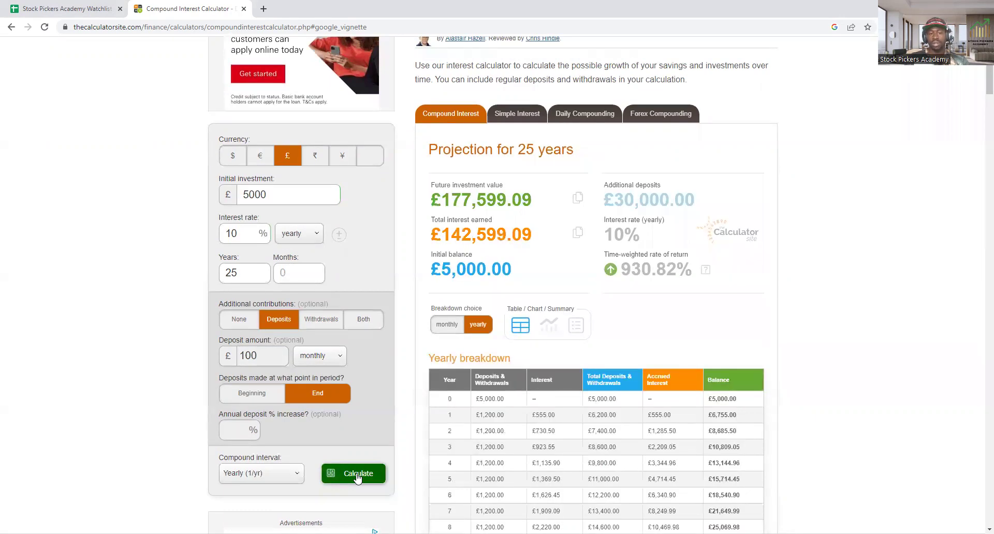
Raise the monthly deposit to £300 and recalculate.
{"action": "left_click", "coordinate": [264, 356]}
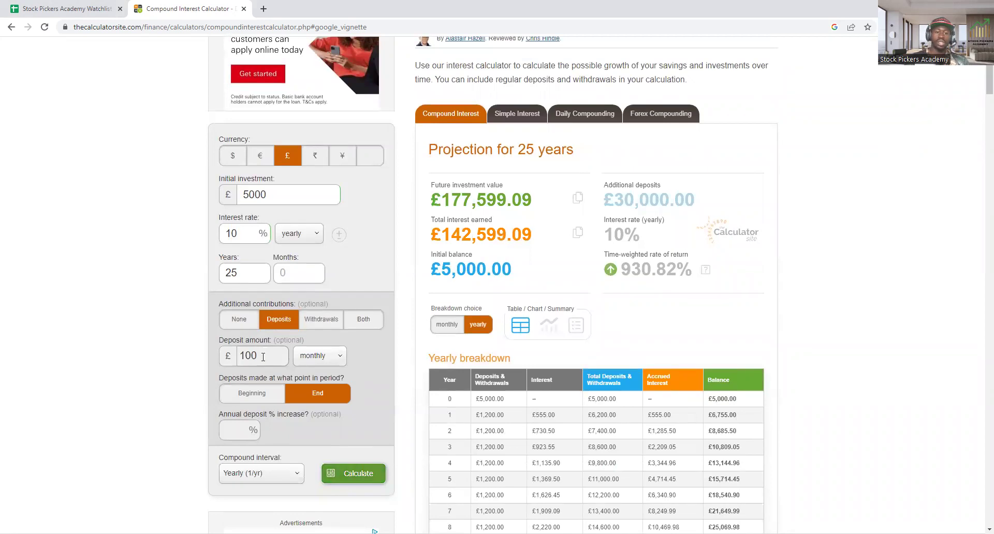
{"action": "left_click_drag", "start_coordinate": [264, 356], "coordinate": [198, 363]}
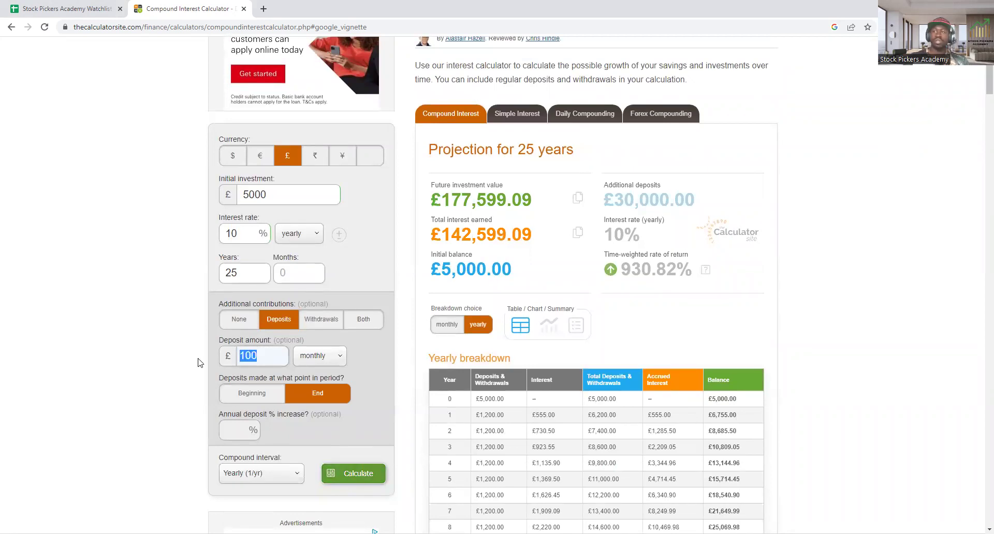
{"action": "type", "text": "300"}
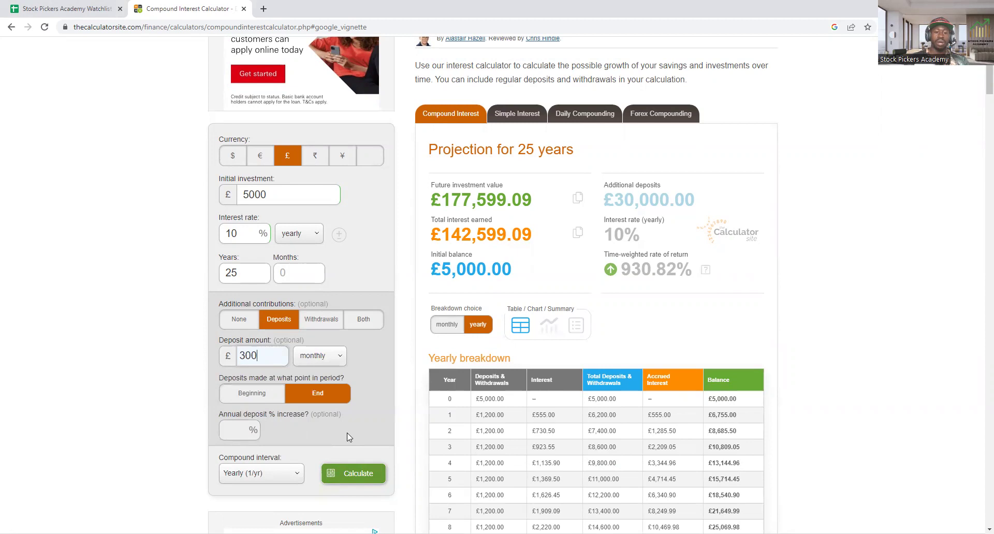
{"action": "left_click", "coordinate": [351, 480]}
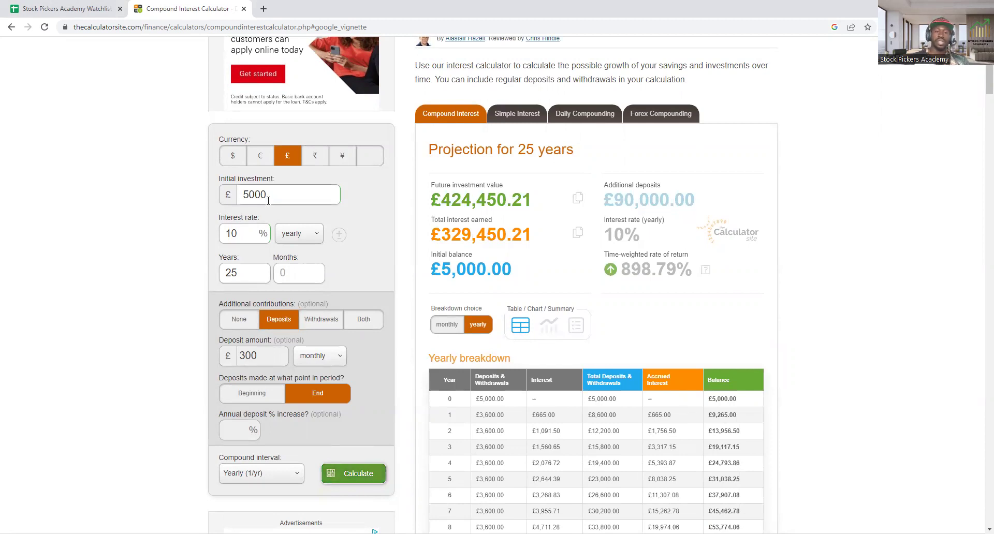
Change the initial investment to 30000 and the monthly deposit to 1000, then recalculate.
{"action": "left_click_drag", "start_coordinate": [271, 196], "coordinate": [207, 206]}
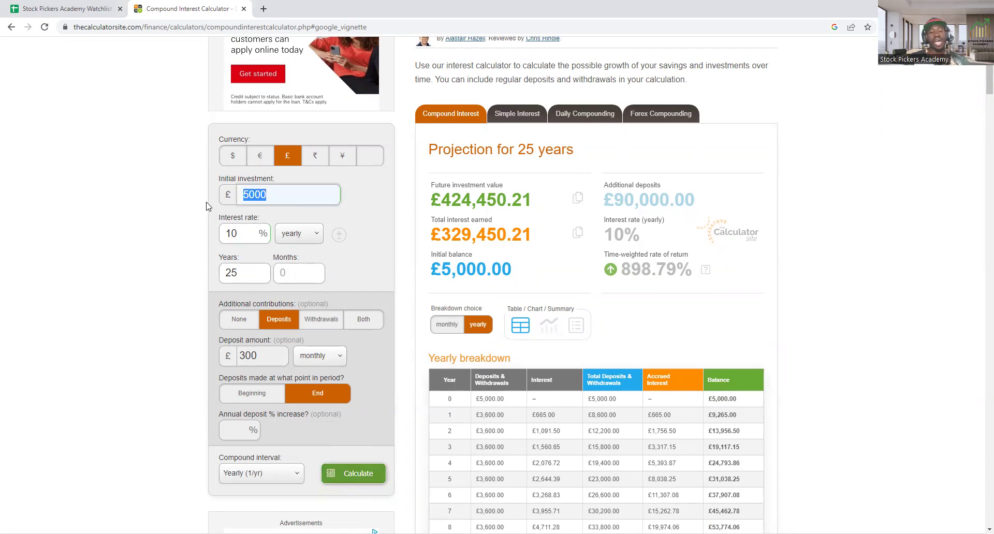
{"action": "type", "text": "30"}
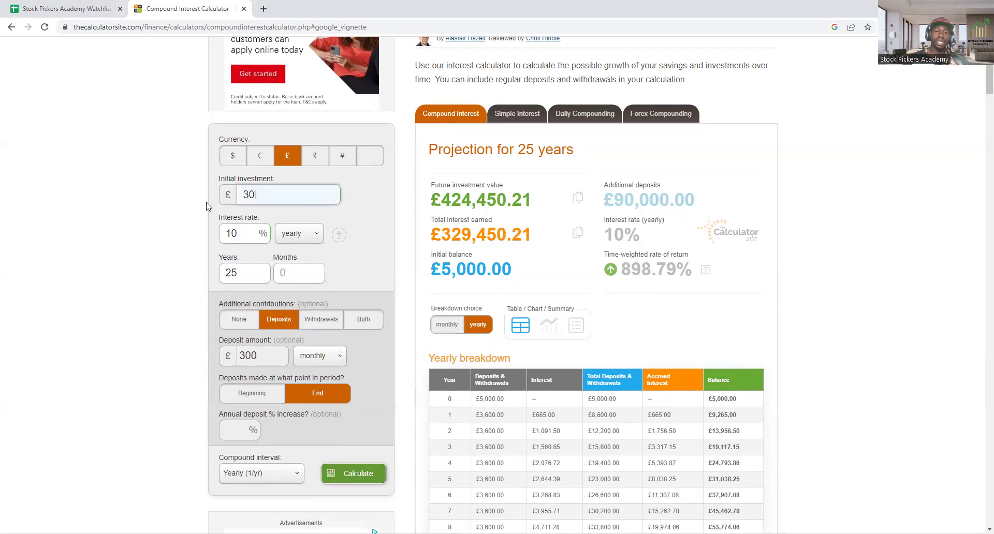
{"action": "type", "text": "000"}
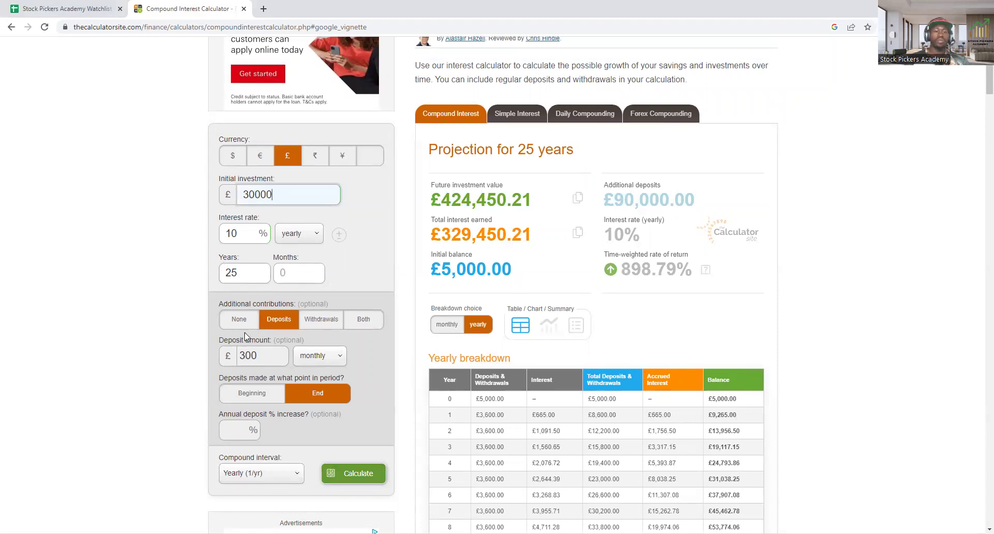
{"action": "left_click_drag", "start_coordinate": [262, 356], "coordinate": [223, 365]}
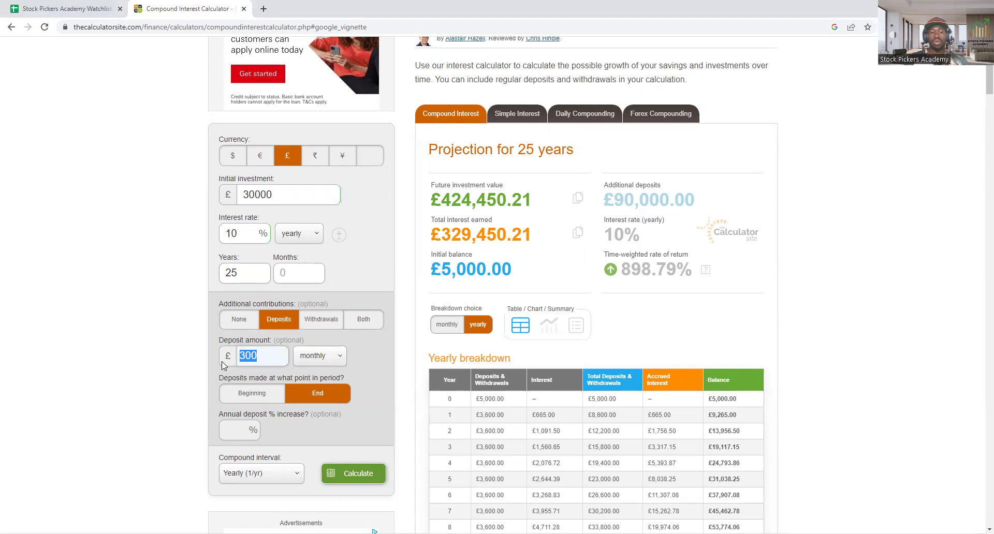
{"action": "type", "text": "1000"}
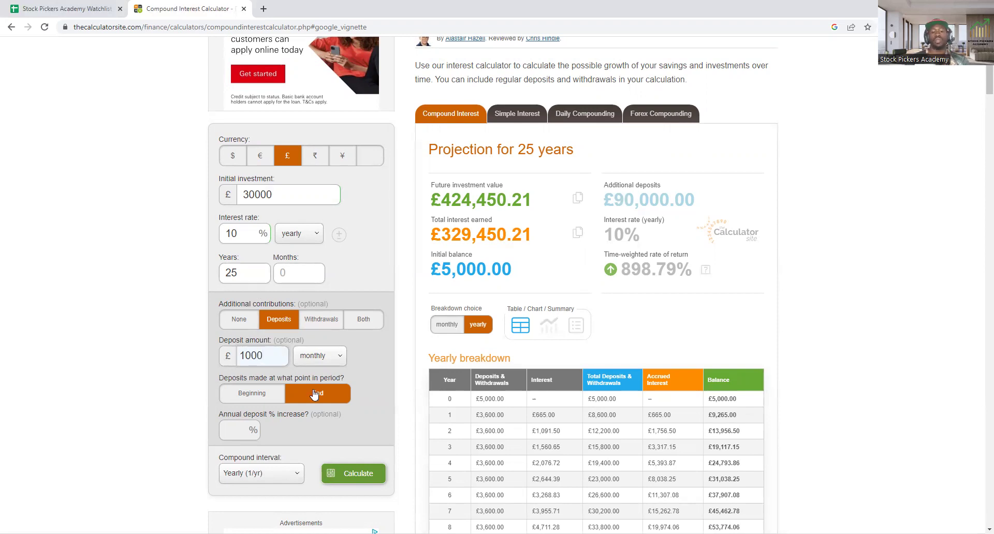
{"action": "left_click", "coordinate": [352, 479]}
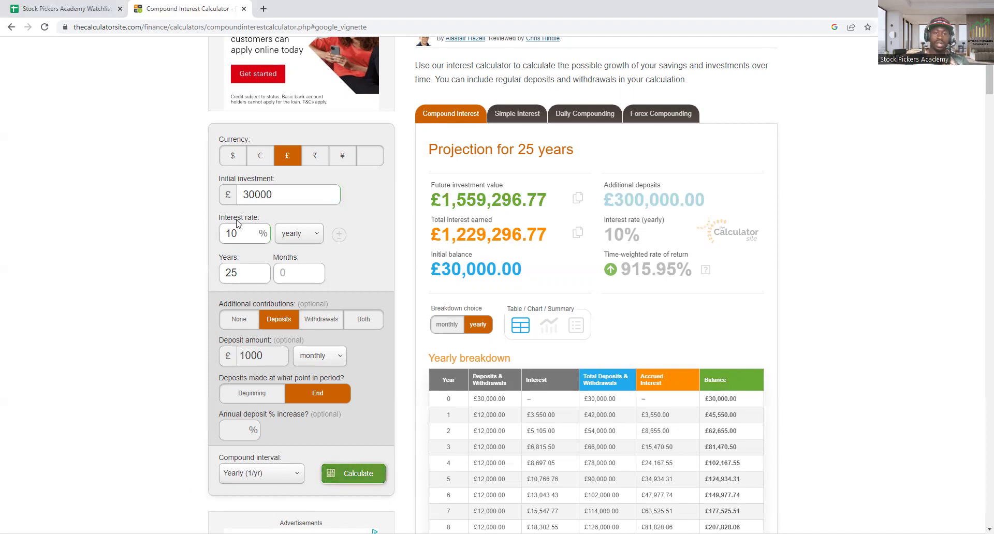
Search Google for 's&p500 share price' in a new tab.
{"action": "left_click", "coordinate": [263, 9]}
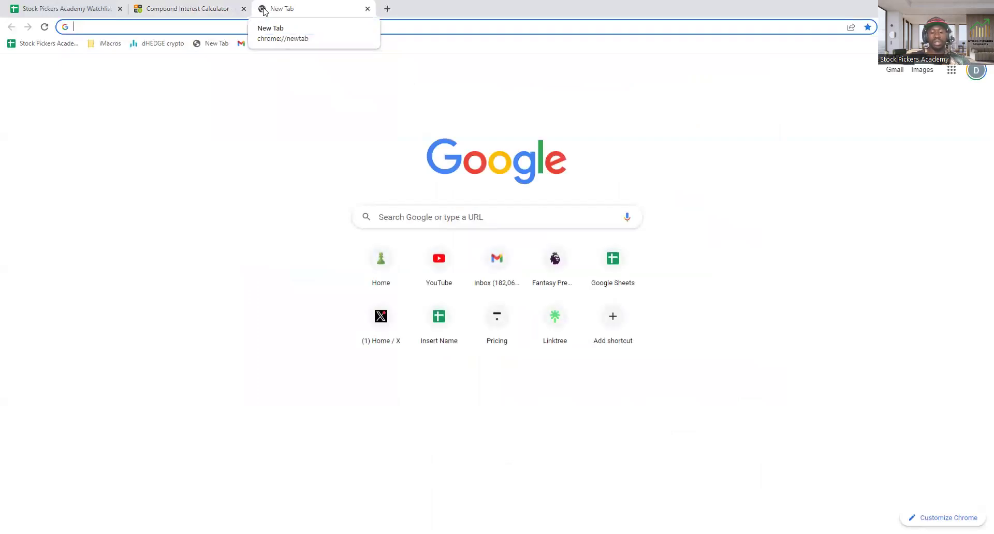
{"action": "type", "text": "st"}
{"action": "key", "text": "Escape"}
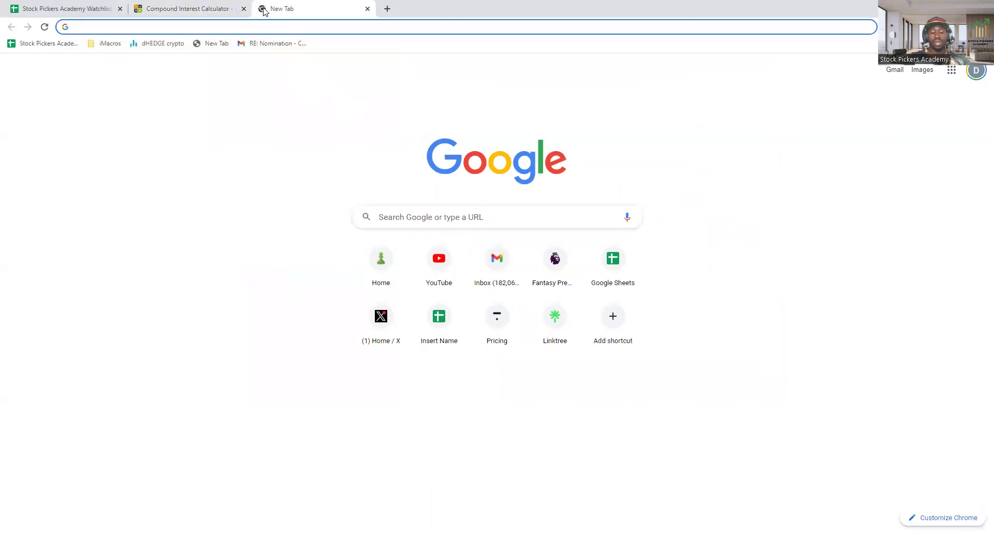
{"action": "type", "text": "s&p"}
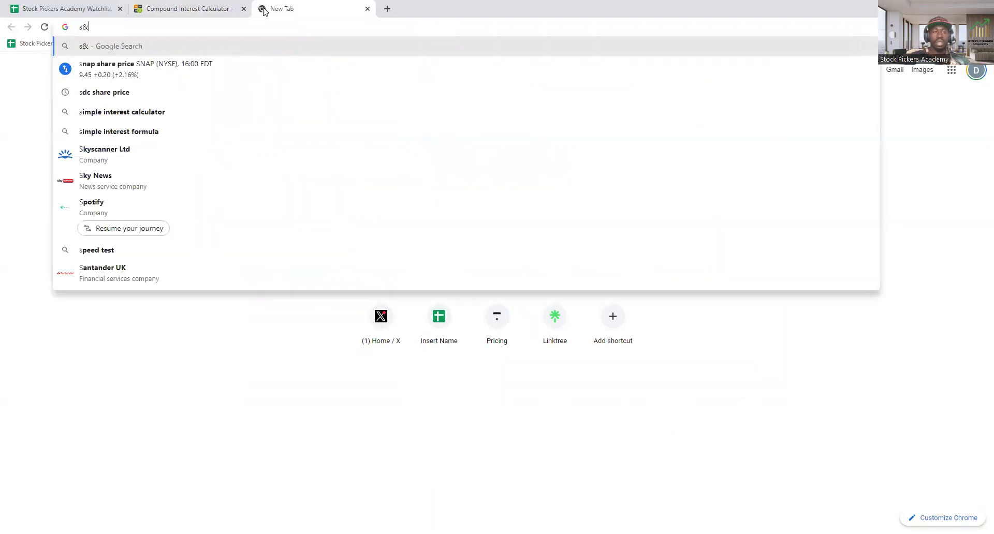
{"action": "type", "text": "500"}
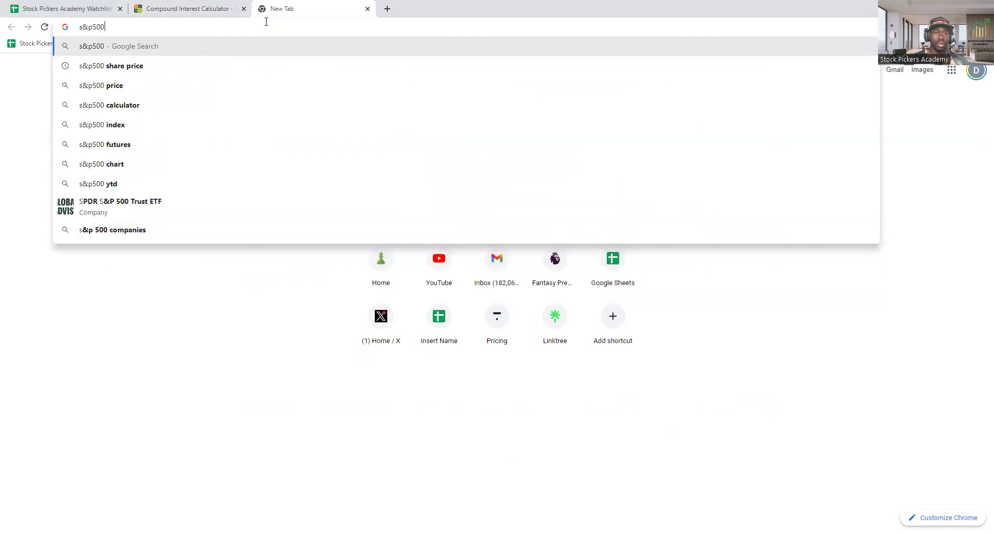
{"action": "left_click", "coordinate": [215, 65]}
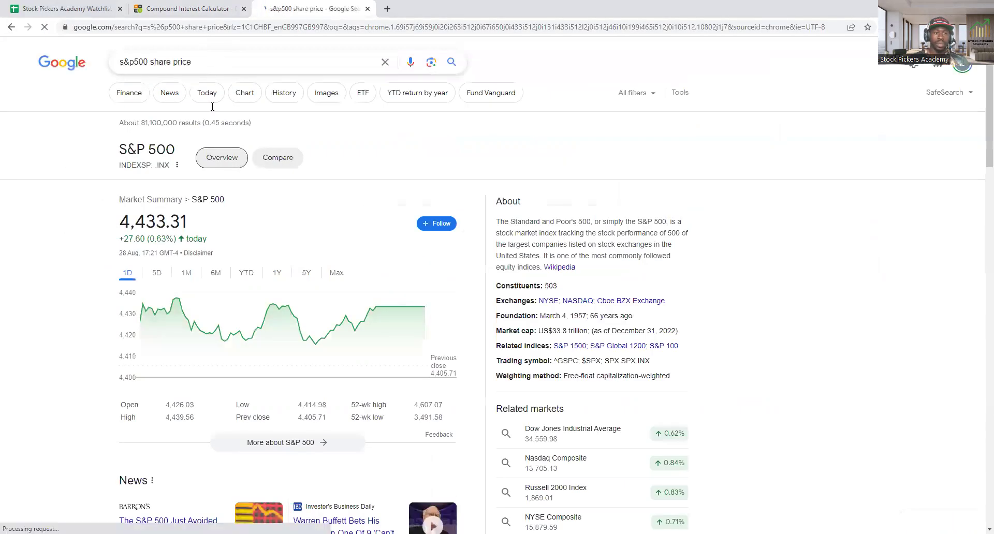
Show the S&P 500 chart over its maximum range and highlight '500' in the title.
{"action": "left_click", "coordinate": [336, 275]}
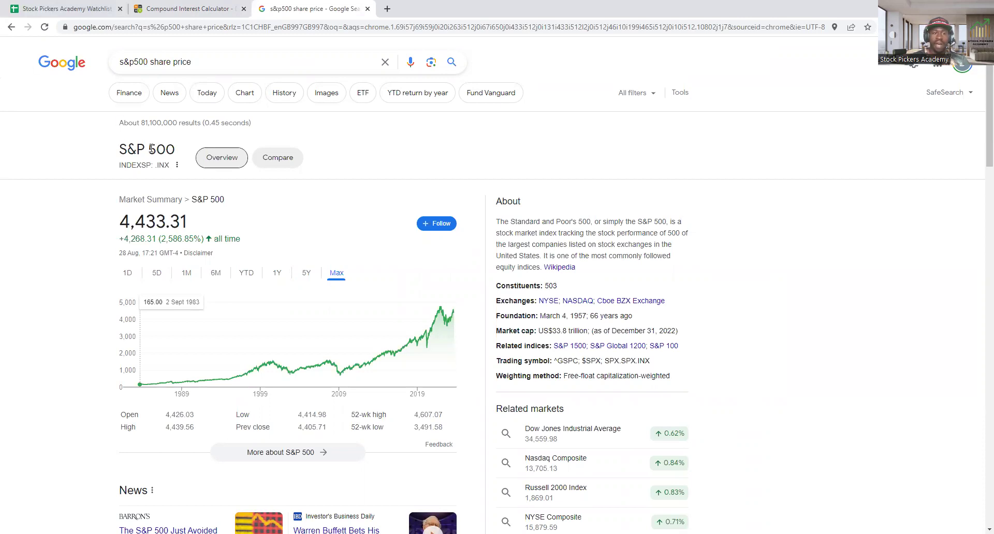
{"action": "left_click_drag", "start_coordinate": [148, 149], "coordinate": [176, 151]}
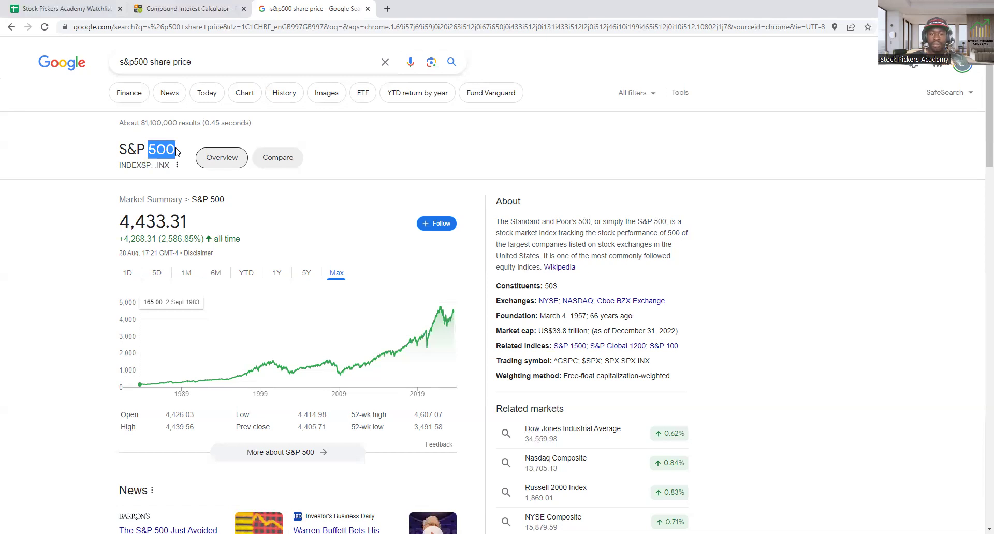
{"action": "left_click", "coordinate": [120, 155]}
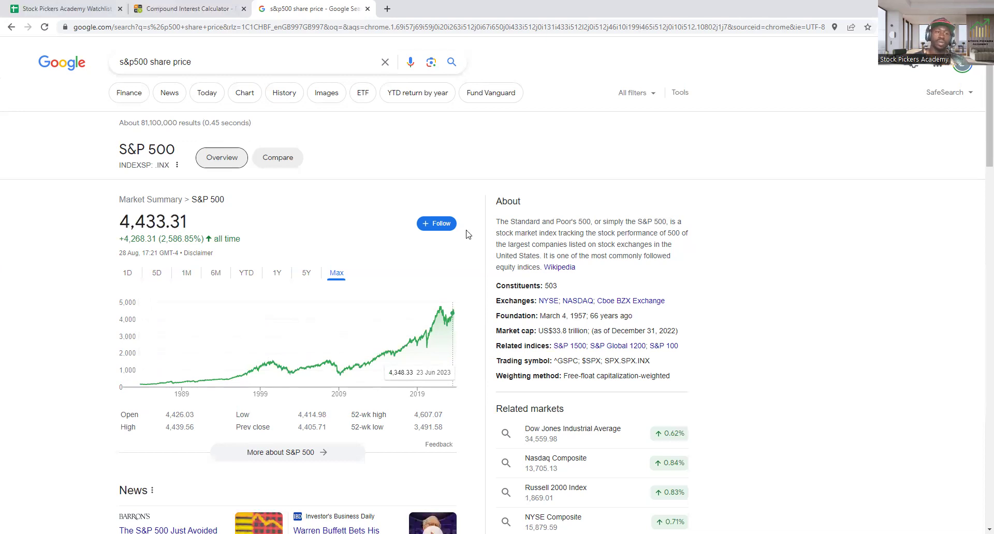
Replace the query with 'rule of' and pick the 'rule of 72 calculator' suggestion.
{"action": "left_click", "coordinate": [224, 69]}
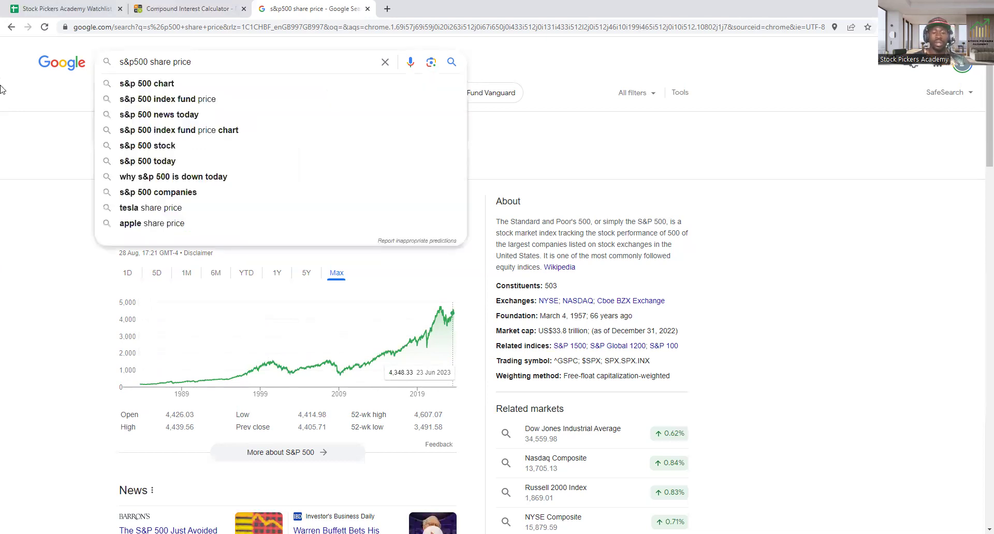
{"action": "left_click_drag", "start_coordinate": [222, 60], "coordinate": [92, 68]}
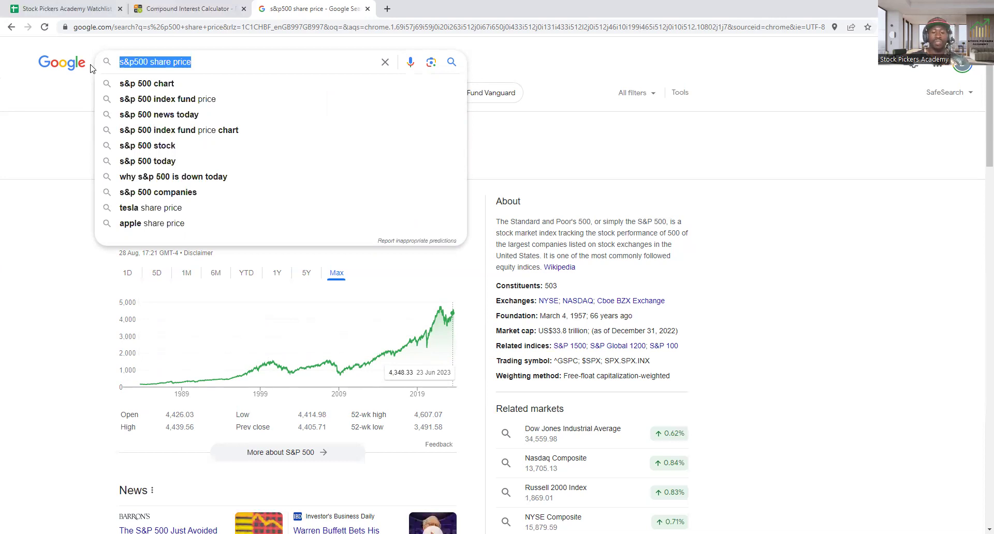
{"action": "type", "text": "f"}
{"action": "key", "text": "BackSpace"}
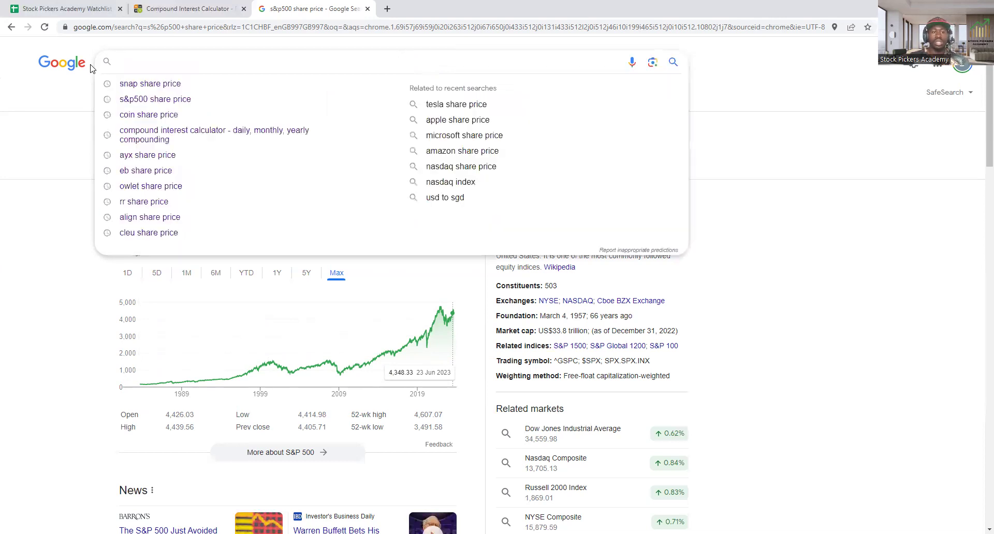
{"action": "type", "text": "rule of"}
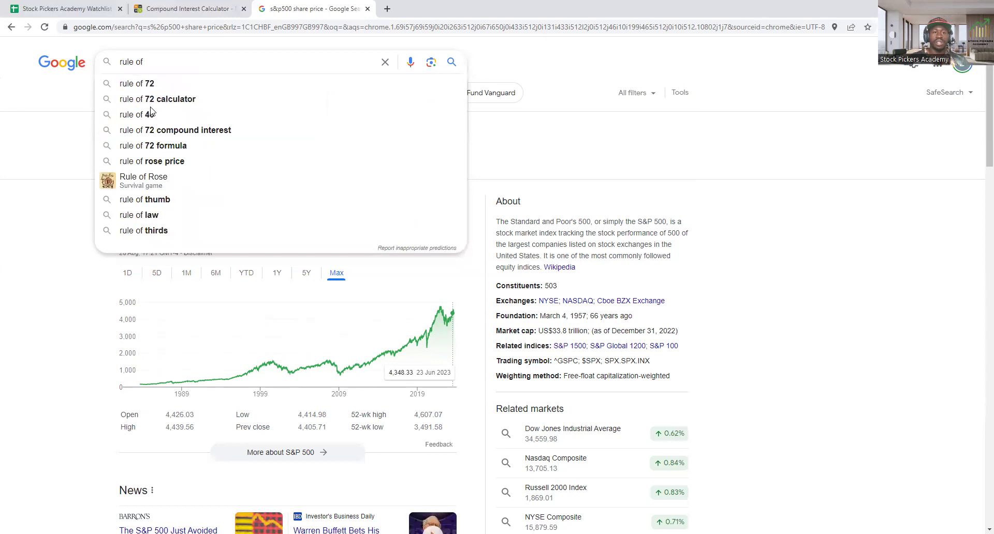
{"action": "left_click", "coordinate": [176, 100]}
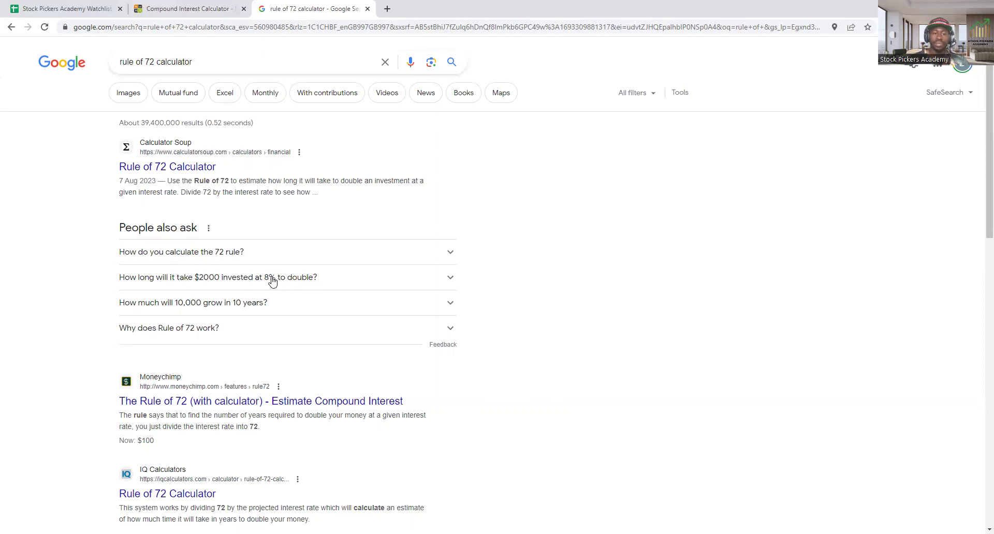
Expand the 'How long will it take $2000 invested at 8% to double?' answer.
{"action": "left_click", "coordinate": [452, 277]}
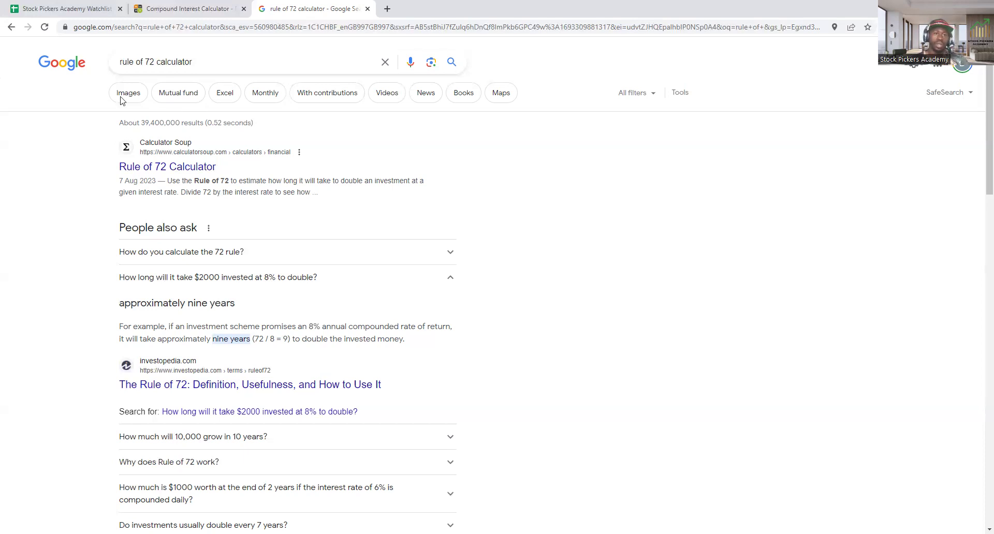
Scroll across and down the Watchlist's price, volatility and alert columns, then back to the top.
{"action": "left_click", "coordinate": [79, 9]}
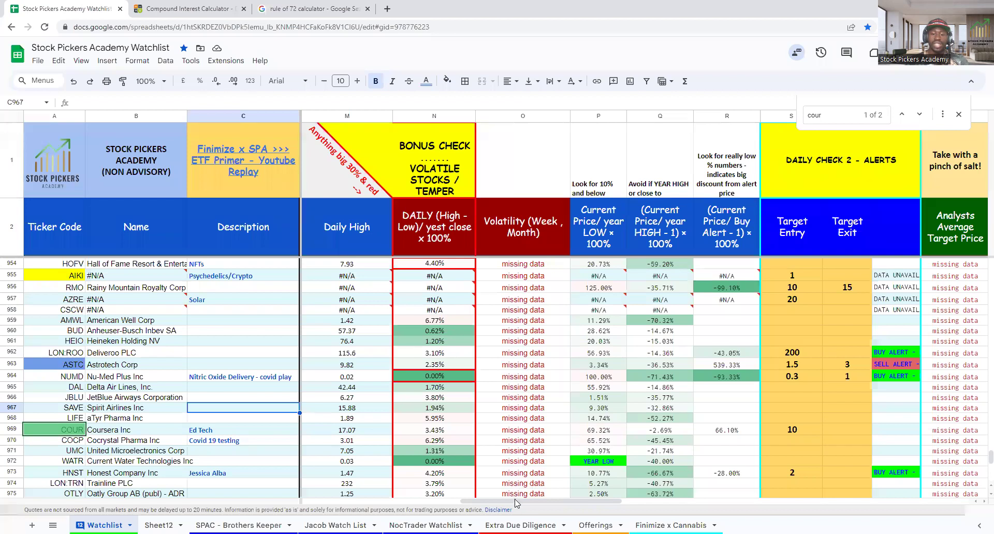
{"action": "left_click_drag", "start_coordinate": [518, 501], "coordinate": [443, 501]}
{"action": "scroll", "coordinate": [980, 363], "scroll_direction": "left", "scroll_amount": 5}
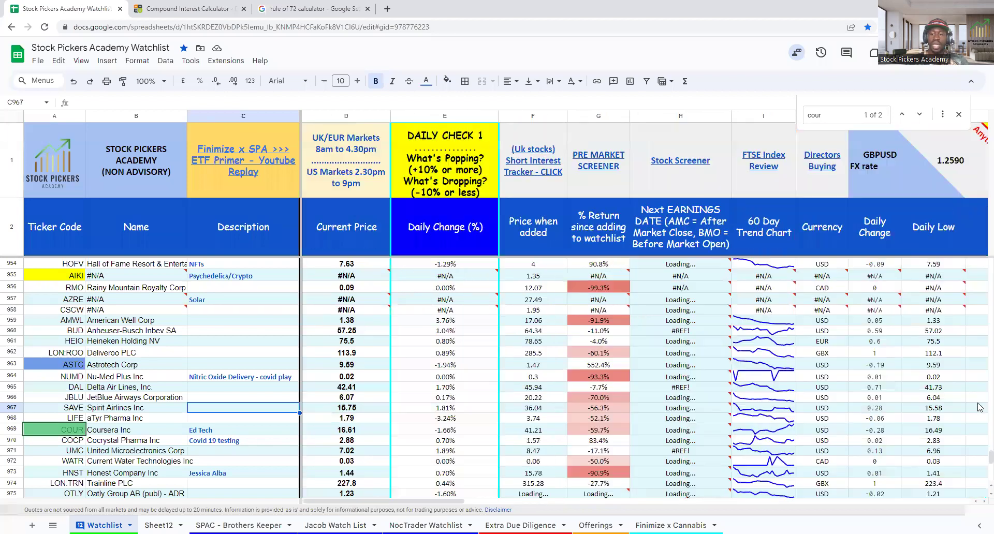
{"action": "left_click_drag", "start_coordinate": [979, 247], "coordinate": [980, 248]}
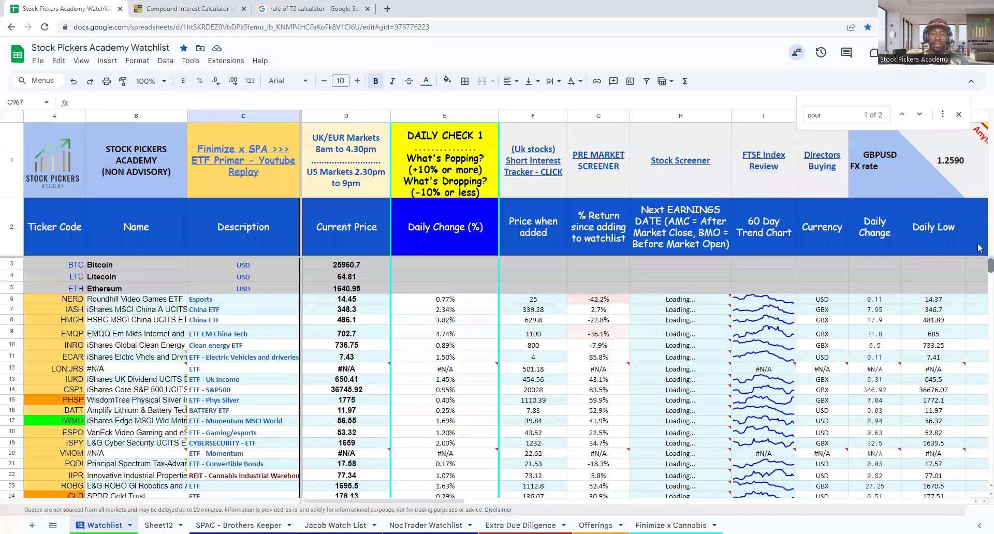
{"action": "scroll", "coordinate": [586, 484], "scroll_direction": "right", "scroll_amount": 10}
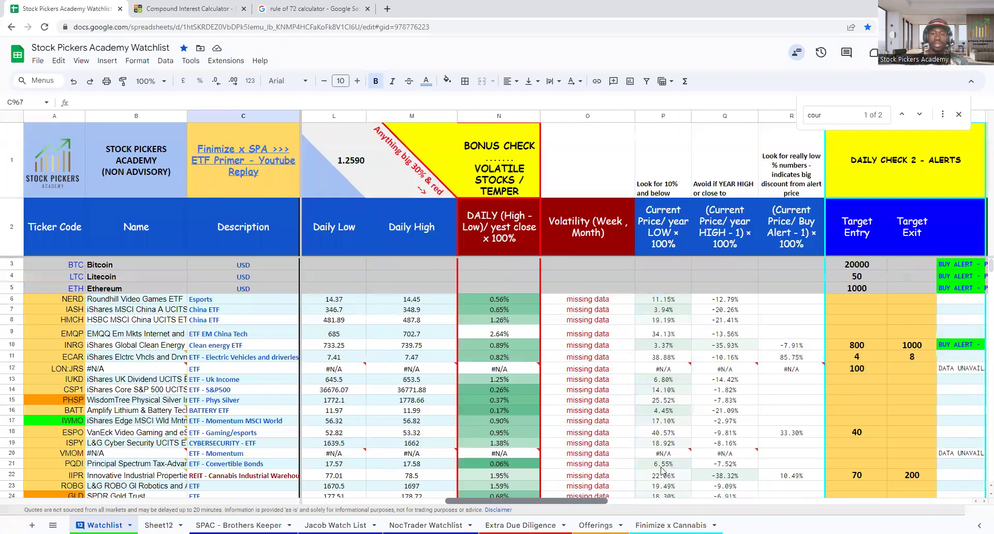
{"action": "scroll", "coordinate": [641, 462], "scroll_direction": "left", "scroll_amount": 5}
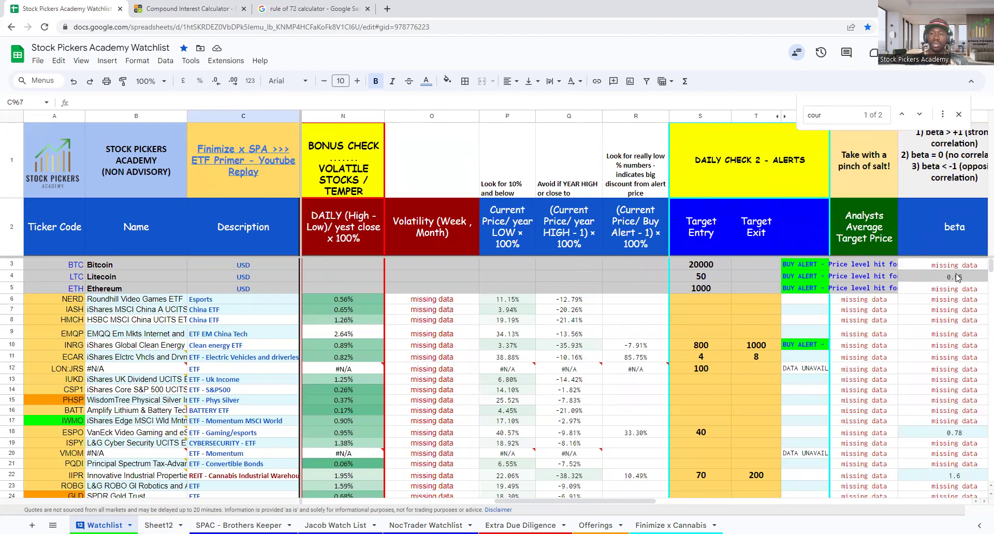
{"action": "scroll", "coordinate": [978, 282], "scroll_direction": "down", "scroll_amount": 8}
{"action": "mouse_move", "coordinate": [978, 321]}
{"action": "left_mouse_down"}
{"action": "mouse_move", "coordinate": [980, 497]}
{"action": "mouse_move", "coordinate": [979, 464]}
{"action": "left_mouse_up"}
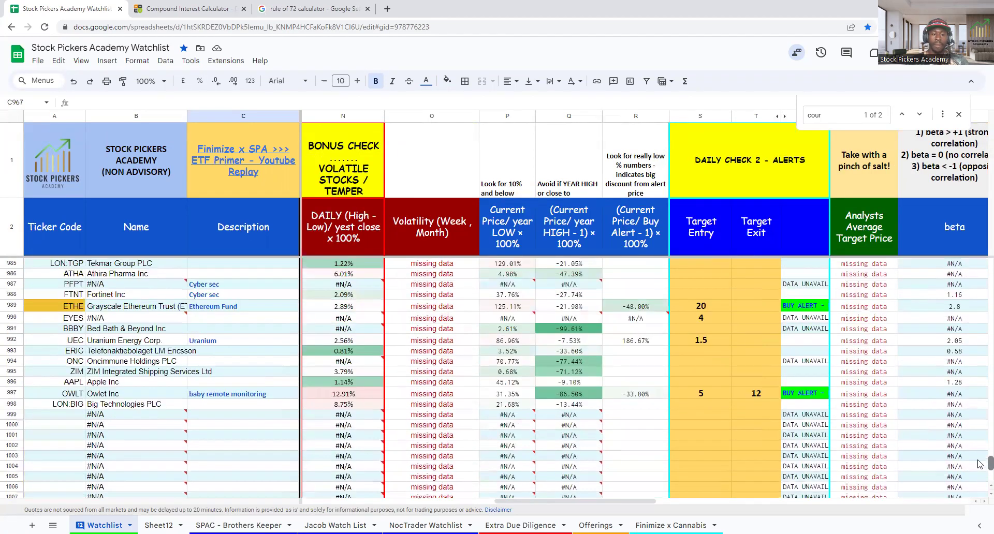
{"action": "scroll", "coordinate": [980, 464], "scroll_direction": "up", "scroll_amount": 4}
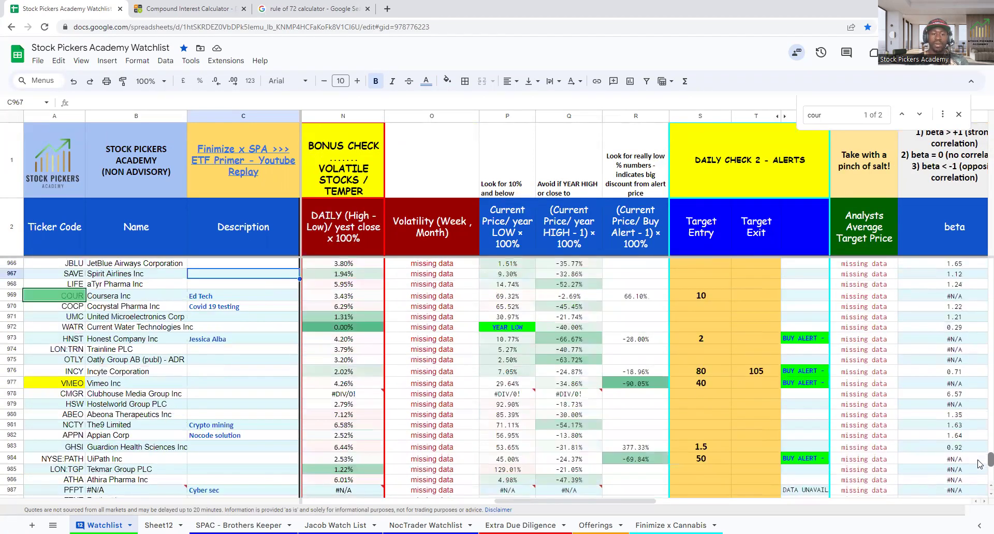
{"action": "left_click_drag", "start_coordinate": [980, 465], "coordinate": [979, 236]}
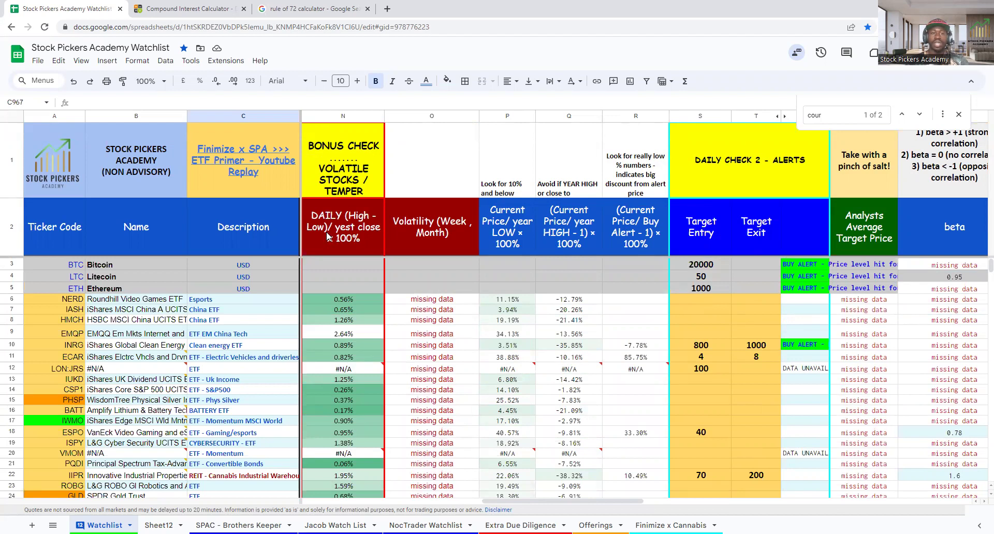
Glance at the search results, go back to the S&P 500 results, and return to the spreadsheet.
{"action": "left_click", "coordinate": [311, 9]}
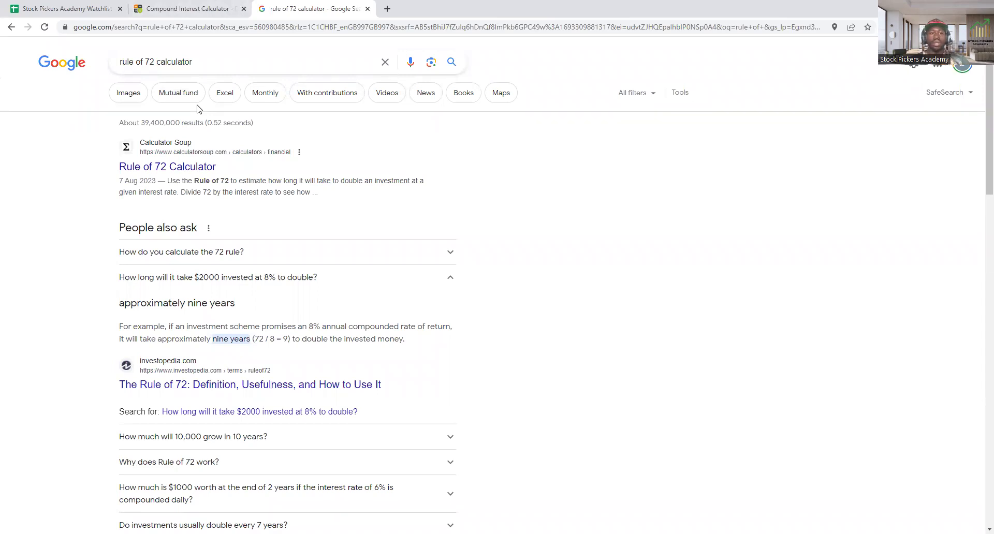
{"action": "left_click", "coordinate": [7, 32]}
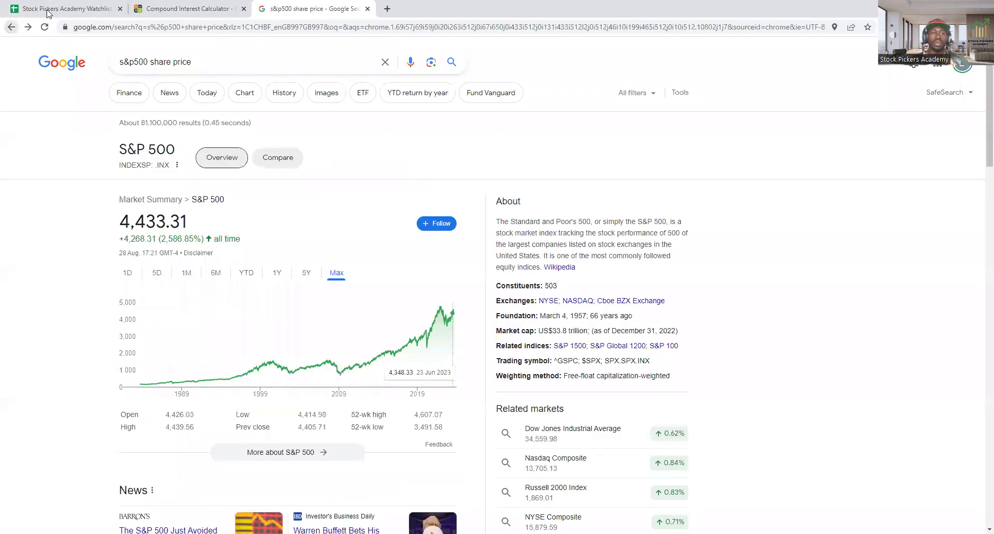
{"action": "left_click", "coordinate": [51, 12]}
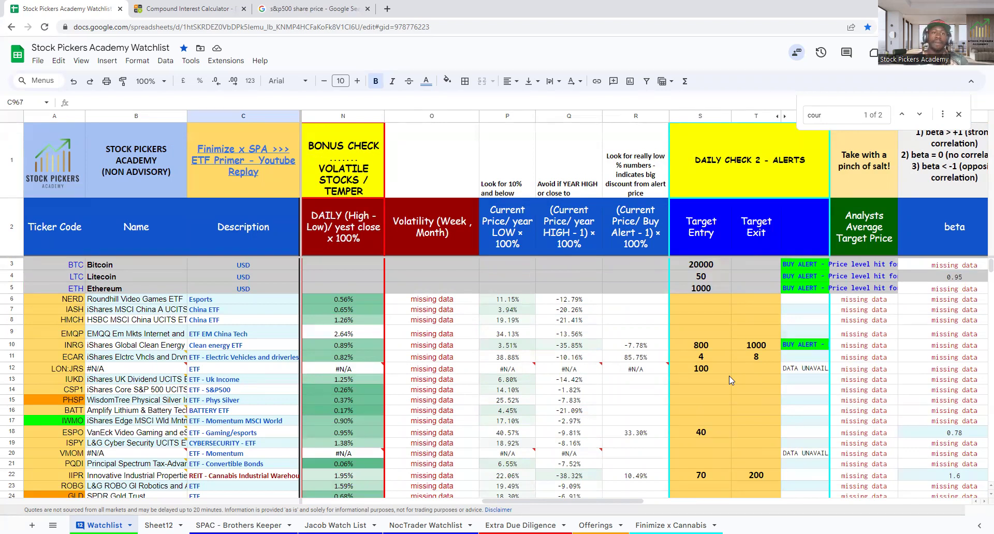
Change the interest rate from 10 to 15% and recalculate.
{"action": "left_click", "coordinate": [208, 10]}
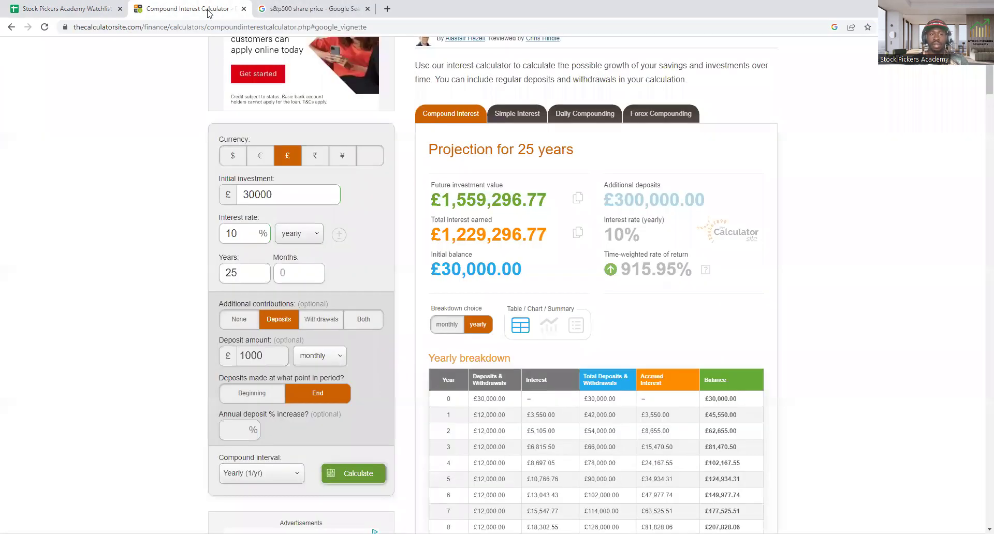
{"action": "left_click_drag", "start_coordinate": [251, 232], "coordinate": [212, 243]}
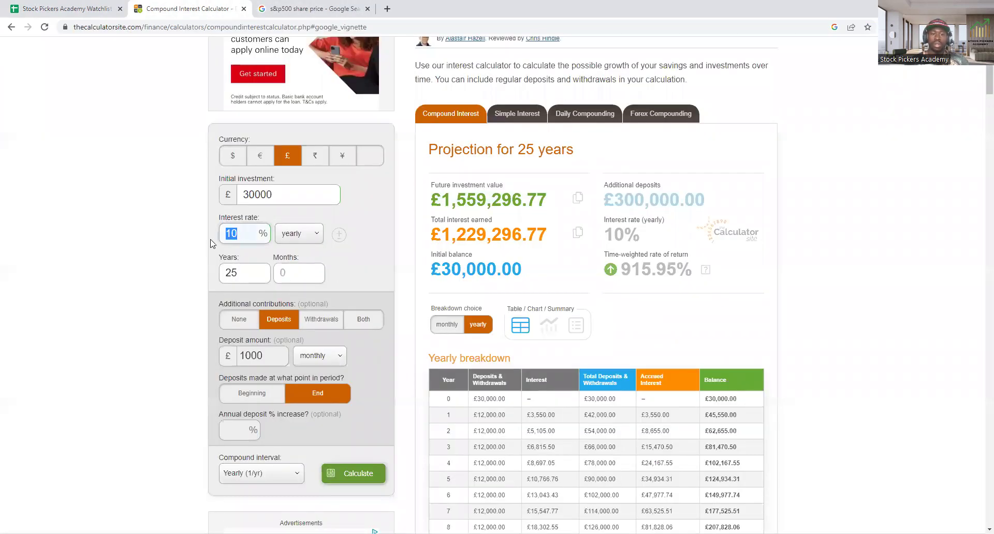
{"action": "type", "text": "15"}
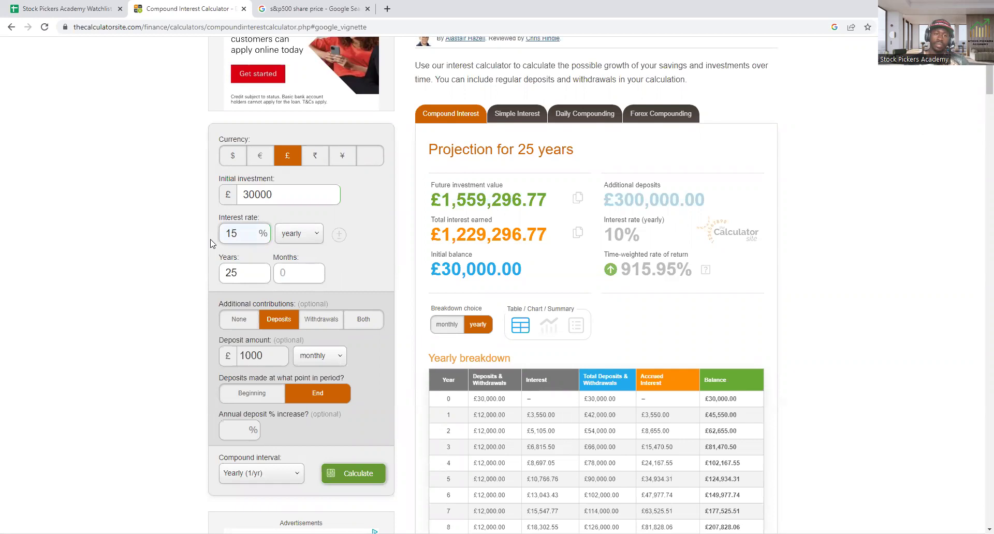
{"action": "left_click", "coordinate": [356, 480]}
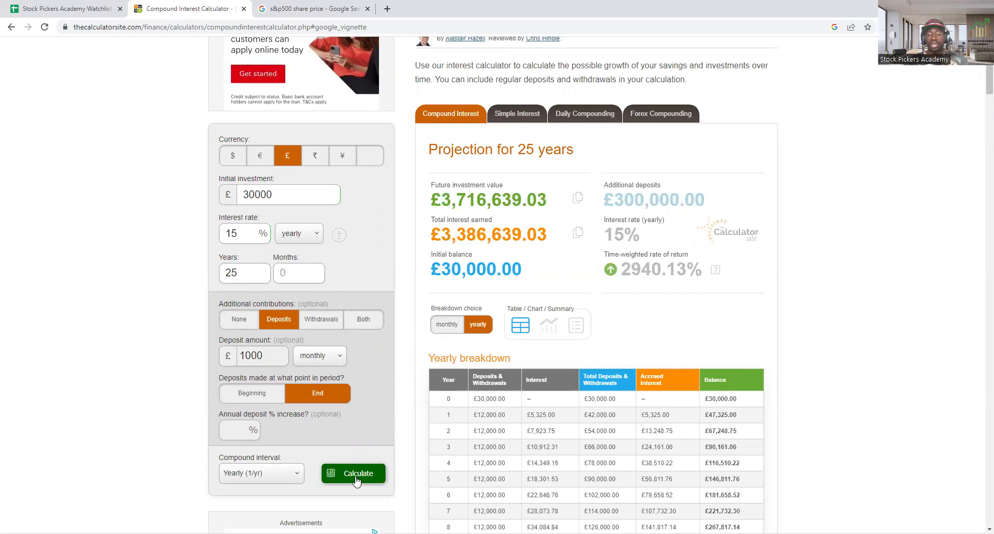
Go to linktr.ee/stockpickers in a new tab and follow the 'Free: Watch Lesson 1 of eCourse' link.
{"action": "left_click", "coordinate": [87, 15]}
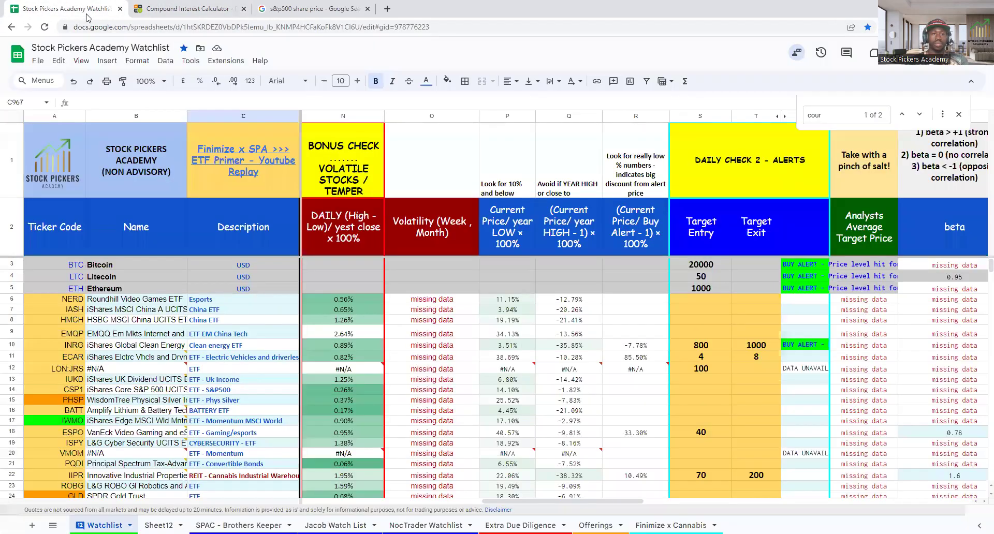
{"action": "left_click", "coordinate": [391, 16]}
{"action": "type", "text": "linktr.ee/stockpickers"}
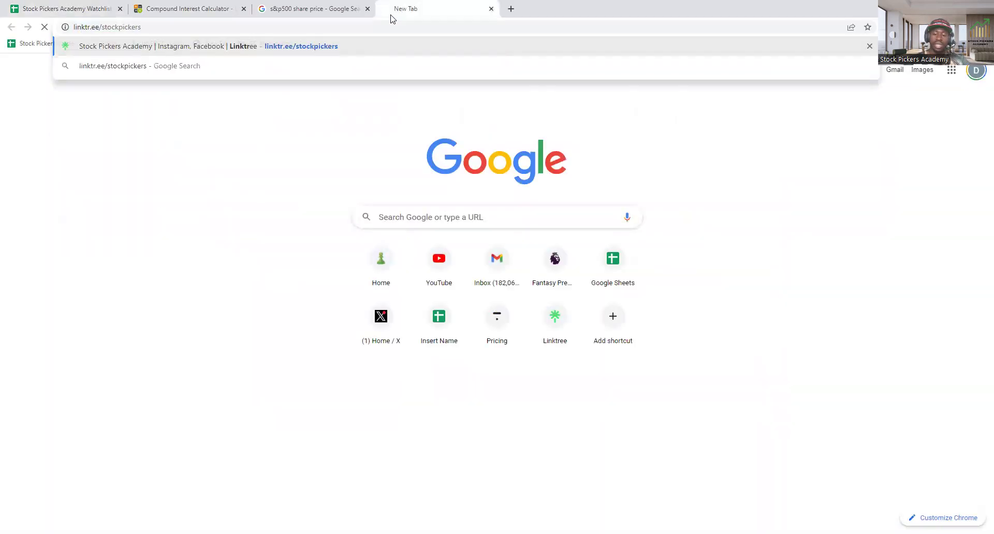
{"action": "key", "text": "Return"}
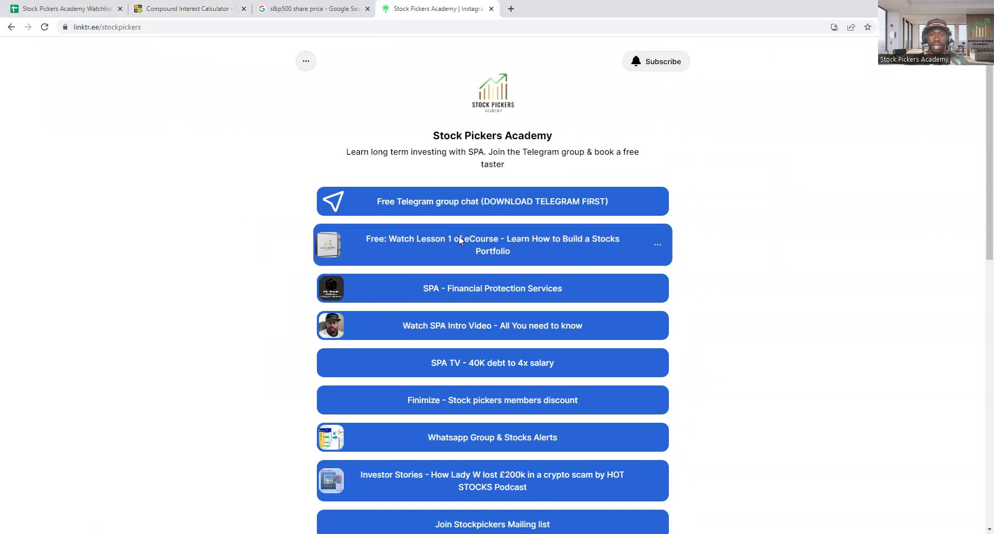
{"action": "left_click", "coordinate": [459, 240]}
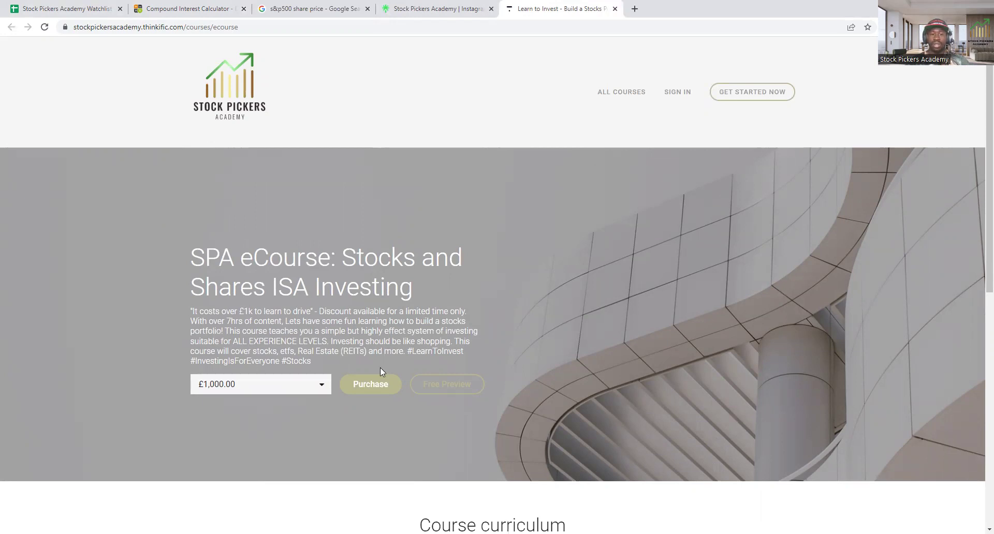
Expand the Session 1 and Session 2 sections of the eCourse curriculum.
{"action": "scroll", "coordinate": [978, 166], "scroll_direction": "down", "scroll_amount": 6}
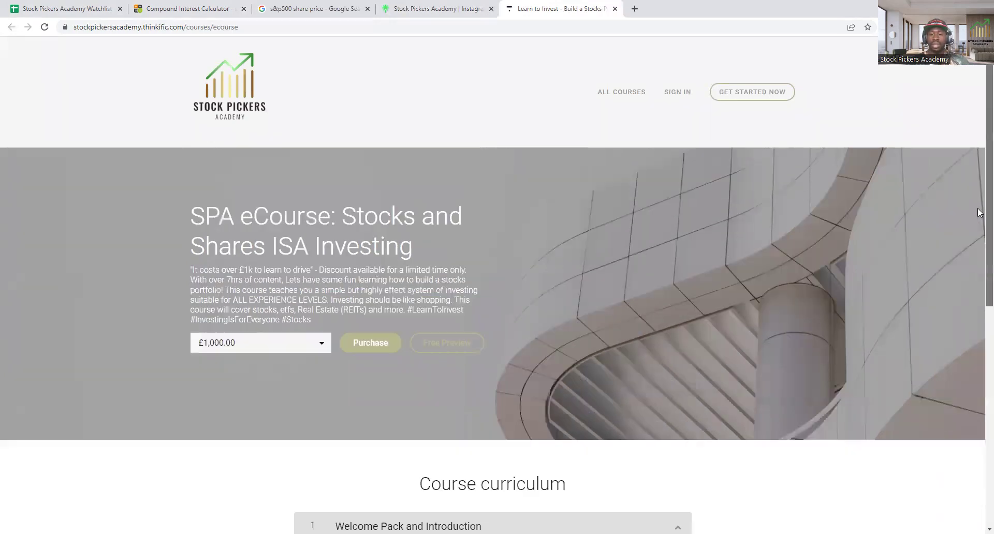
{"action": "scroll", "coordinate": [978, 280], "scroll_direction": "down", "scroll_amount": 2}
{"action": "scroll", "coordinate": [968, 300], "scroll_direction": "up", "scroll_amount": 1}
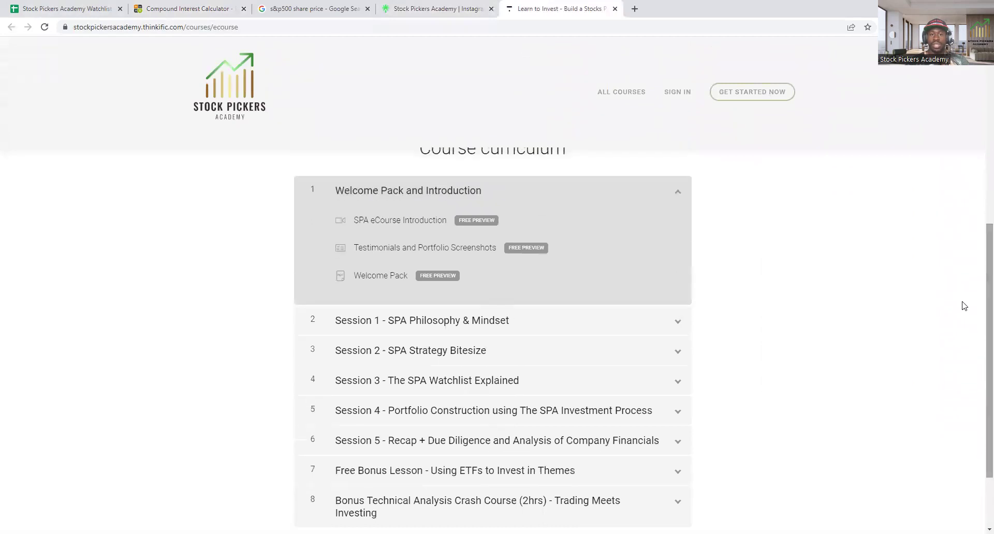
{"action": "left_click", "coordinate": [679, 327]}
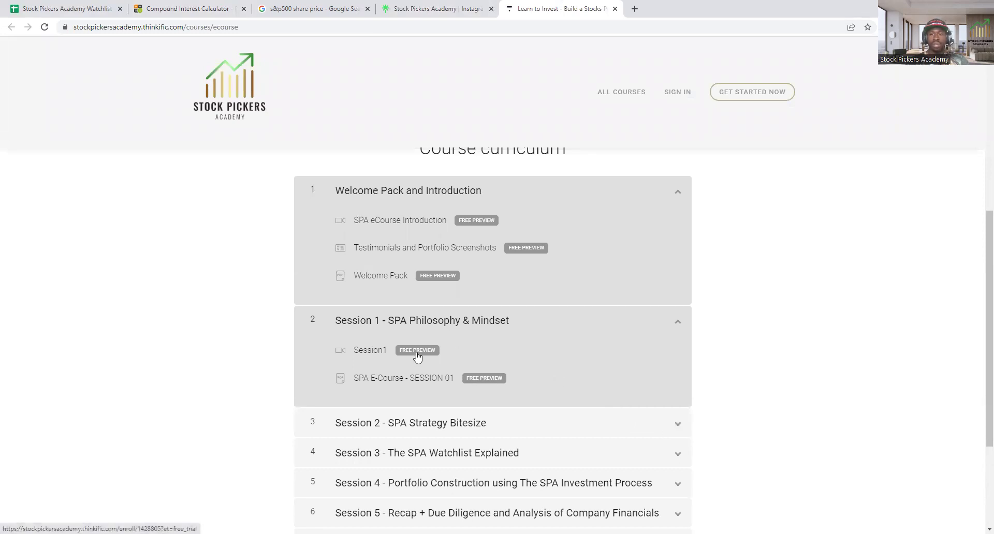
{"action": "left_click", "coordinate": [679, 432]}
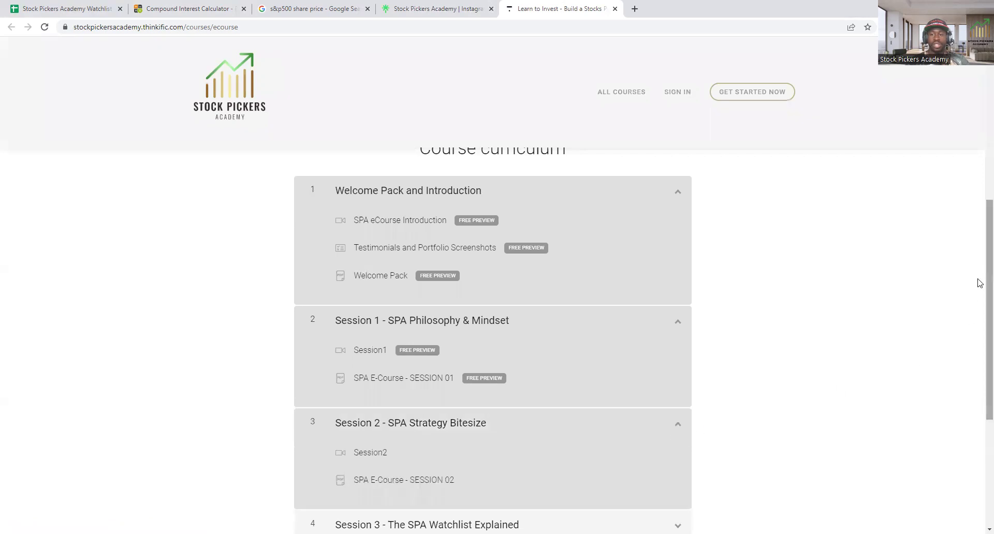
Expand Session 3, glance at the Watchlist spreadsheet, then expand Session 4 to show 'Get Portfolio Blotter from here'.
{"action": "scroll", "coordinate": [978, 279], "scroll_direction": "down", "scroll_amount": 3}
{"action": "scroll", "coordinate": [979, 343], "scroll_direction": "down", "scroll_amount": 1}
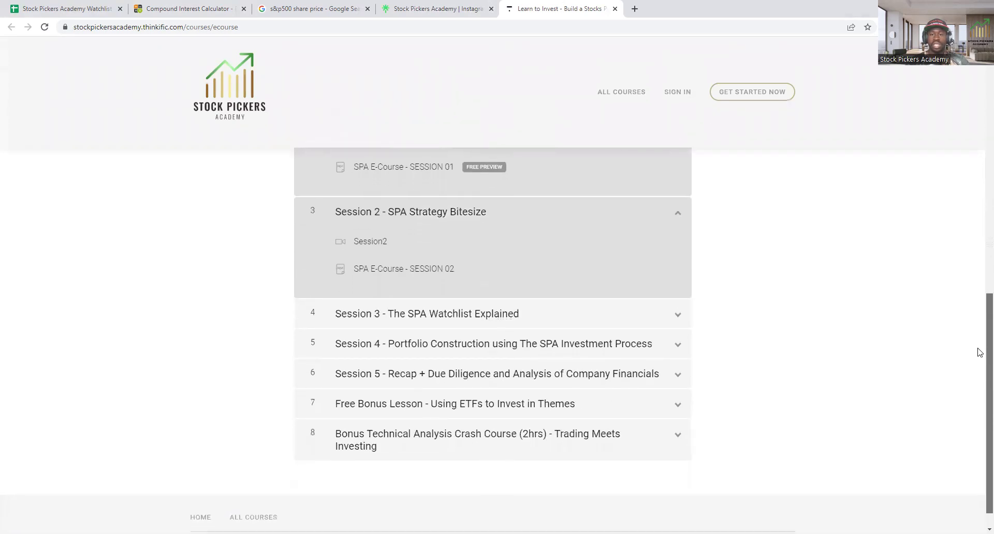
{"action": "left_click", "coordinate": [680, 319]}
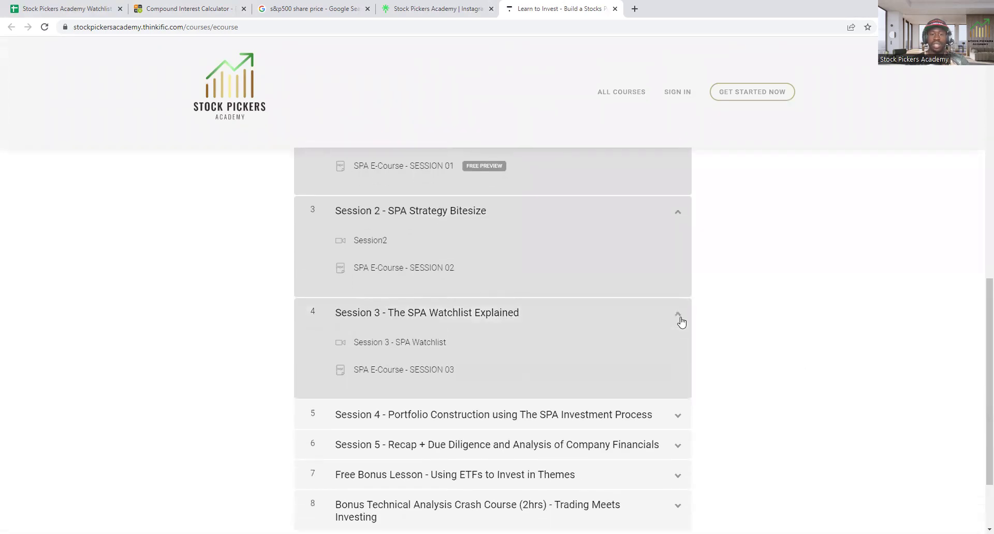
{"action": "left_click", "coordinate": [63, 5]}
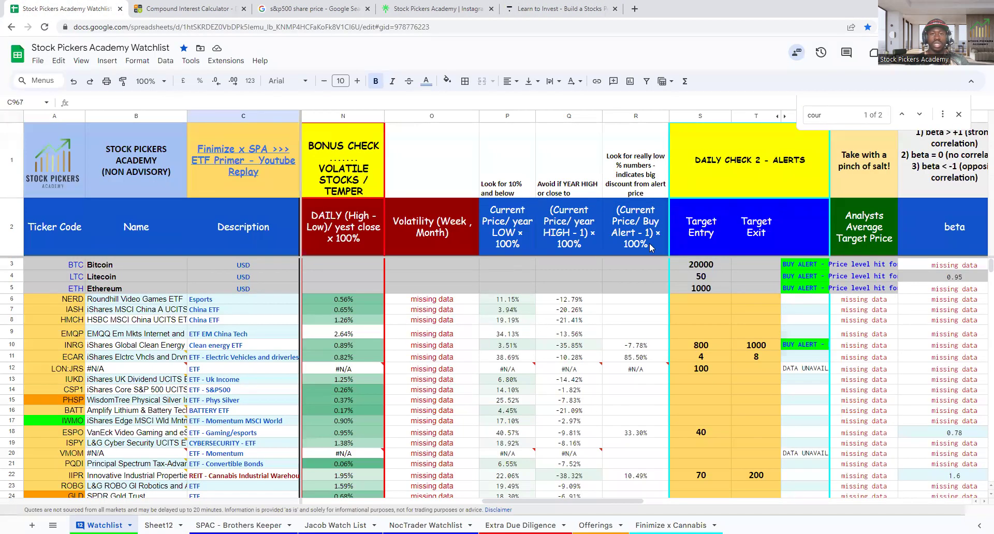
{"action": "left_click", "coordinate": [566, 10]}
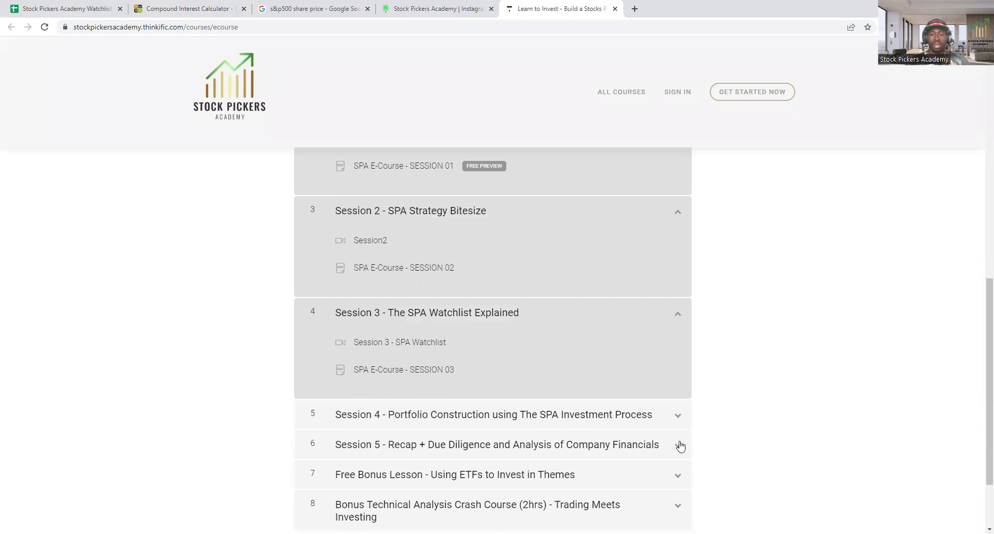
{"action": "left_click", "coordinate": [678, 418]}
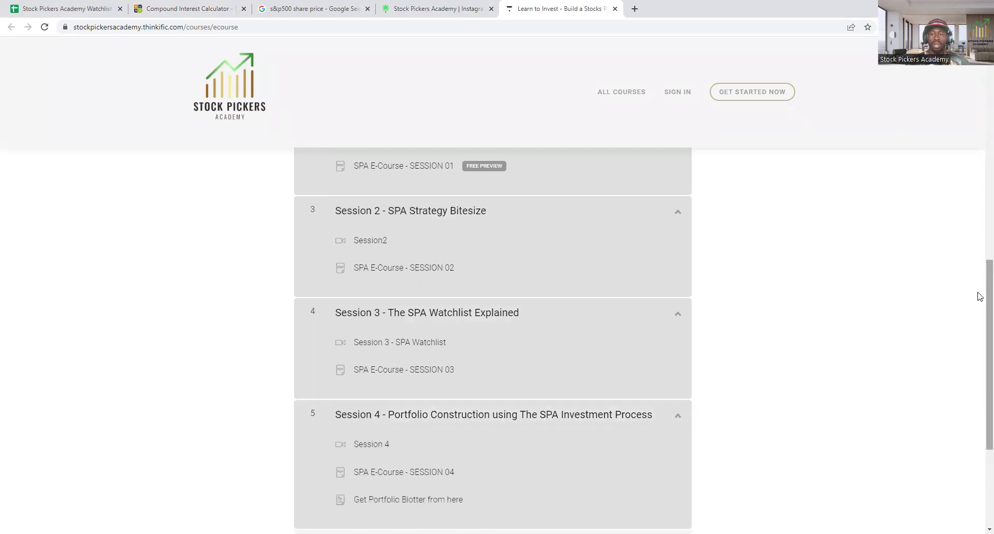
{"action": "left_click_drag", "start_coordinate": [979, 295], "coordinate": [978, 342]}
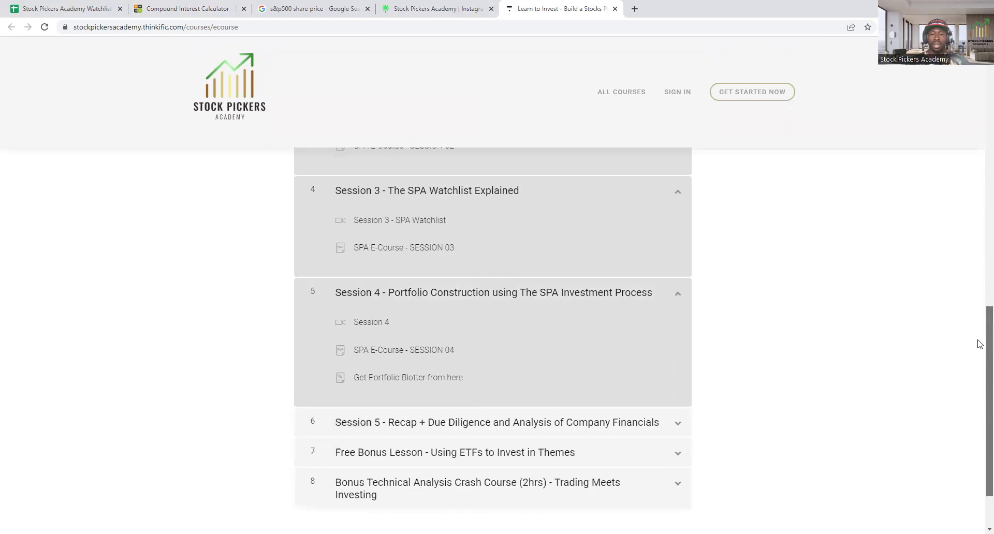
Open the Portfolio Blotter spreadsheet via 'insert' in a new tab and view its Virtual Portfolio and Virtual Average Price Calculator sheets.
{"action": "left_click", "coordinate": [635, 9]}
{"action": "type", "text": "insert Name - Portfolio Blotter - Google Sheets"}
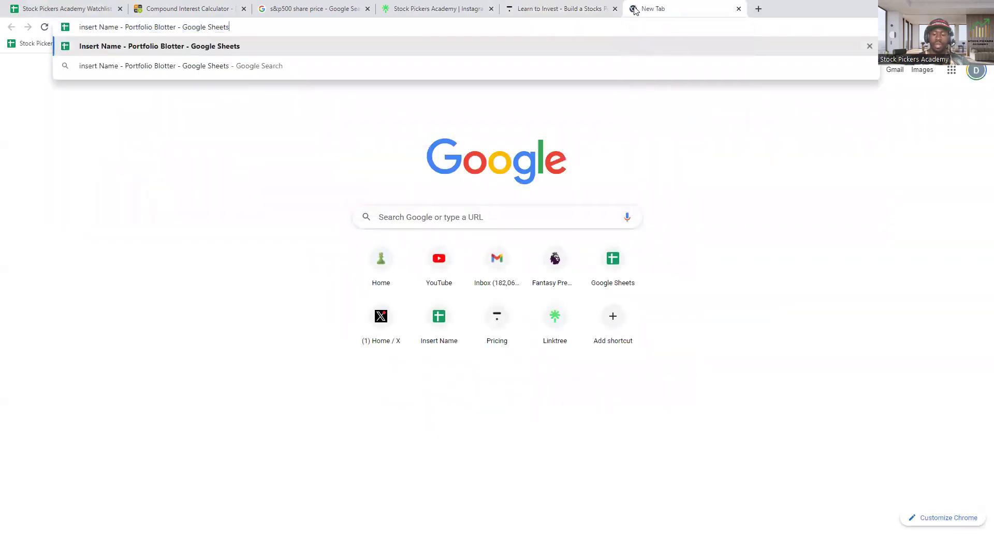
{"action": "key", "text": "Return"}
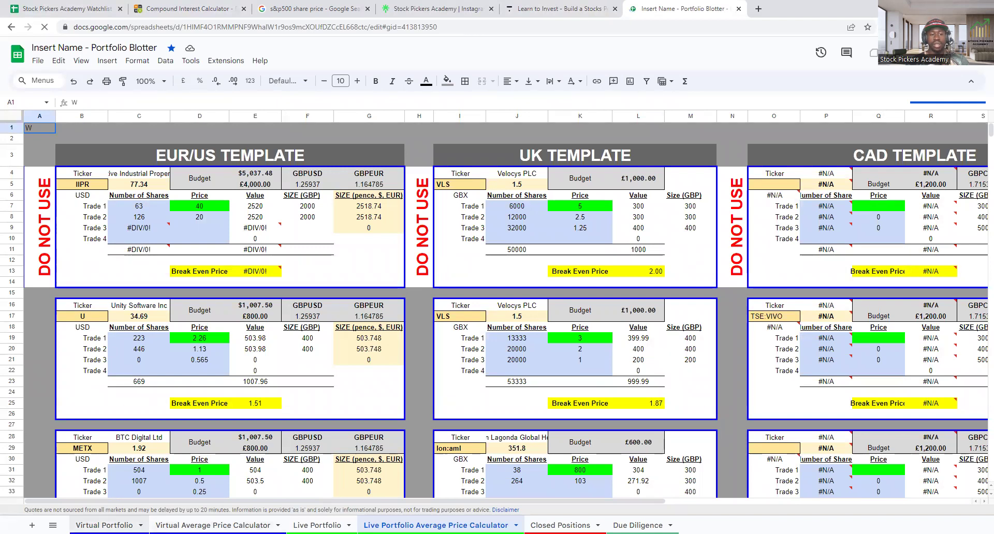
{"action": "left_click", "coordinate": [104, 525]}
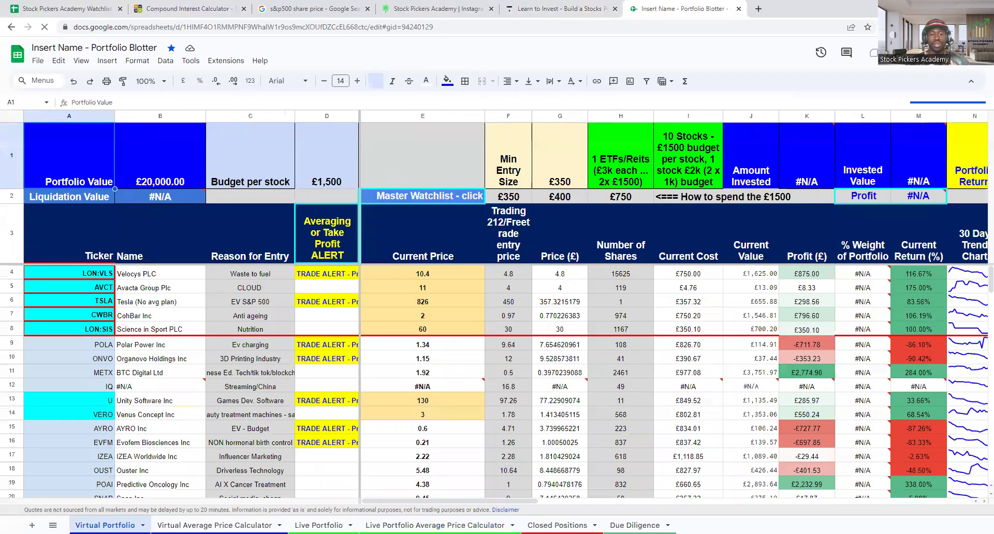
{"action": "left_click", "coordinate": [214, 526]}
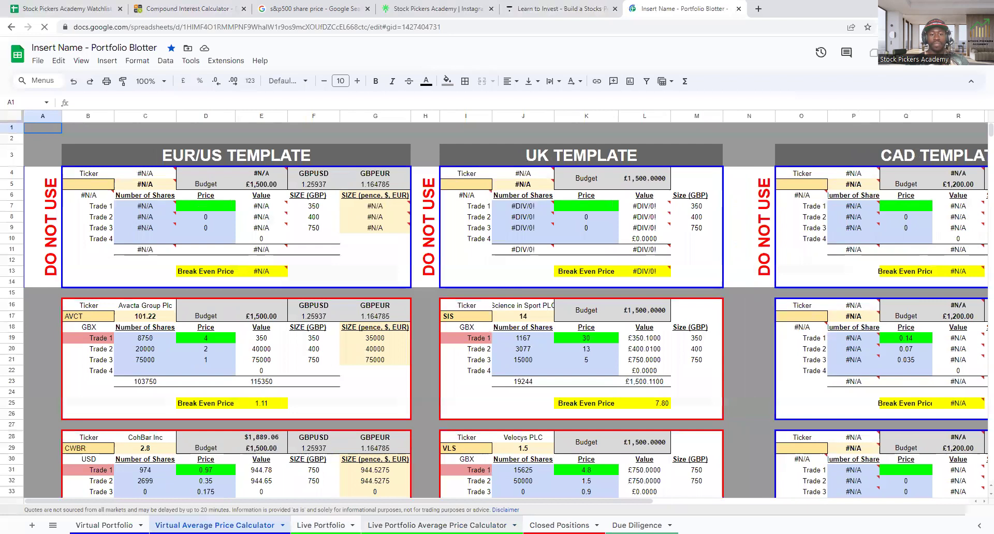
Back on the eCourse page, expand Session 5 to list its lessons.
{"action": "left_click", "coordinate": [570, 7]}
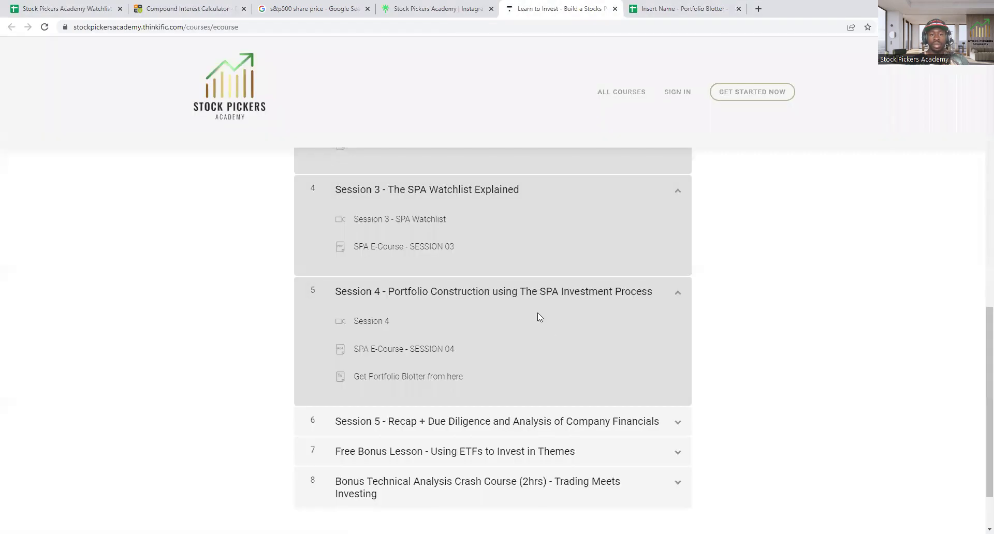
{"action": "left_click", "coordinate": [677, 421]}
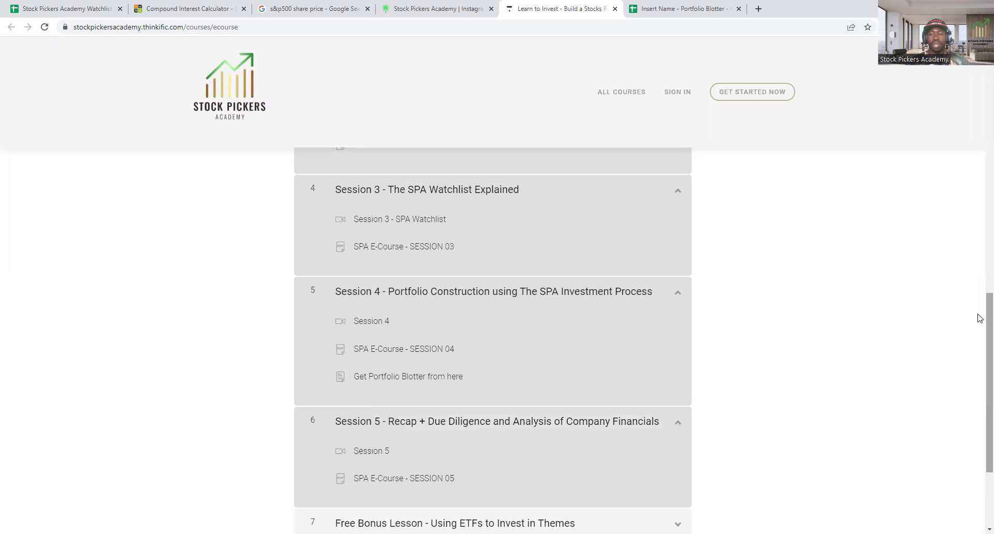
{"action": "scroll", "coordinate": [979, 337], "scroll_direction": "down", "scroll_amount": 3}
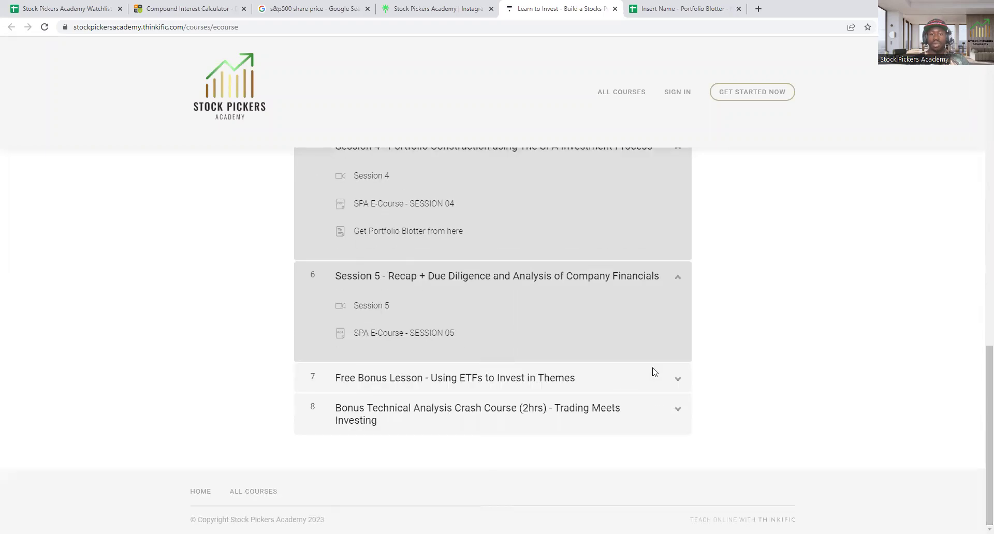
Expand the Free Bonus Lesson and Bonus Technical Analysis Crash Course sections, then scroll the Linktree links.
{"action": "left_click", "coordinate": [684, 384]}
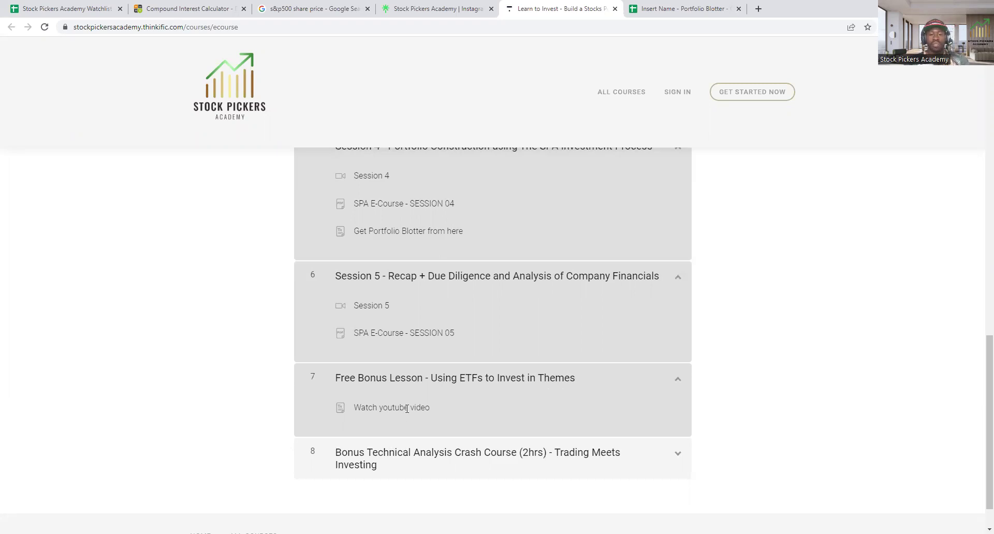
{"action": "left_click", "coordinate": [681, 459]}
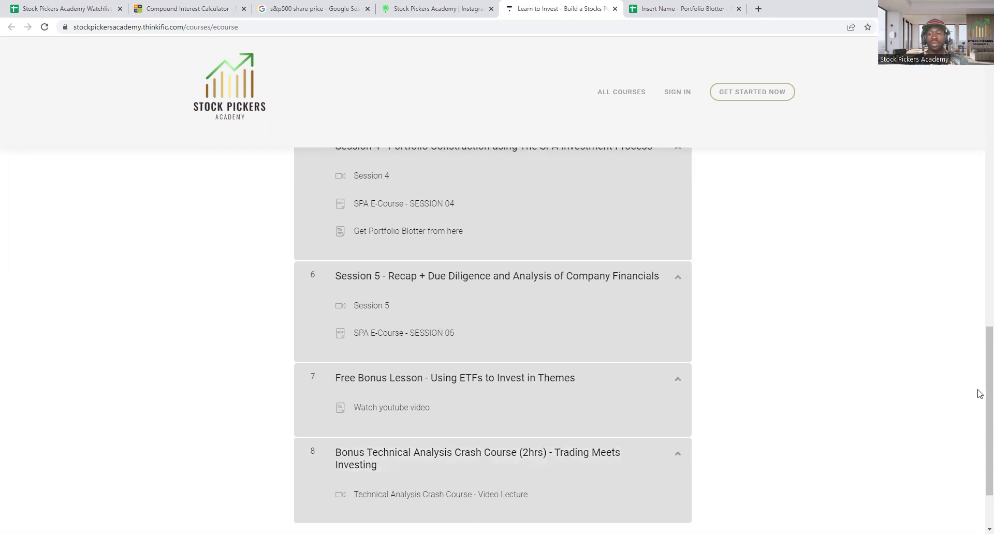
{"action": "left_click_drag", "start_coordinate": [979, 394], "coordinate": [980, 129]}
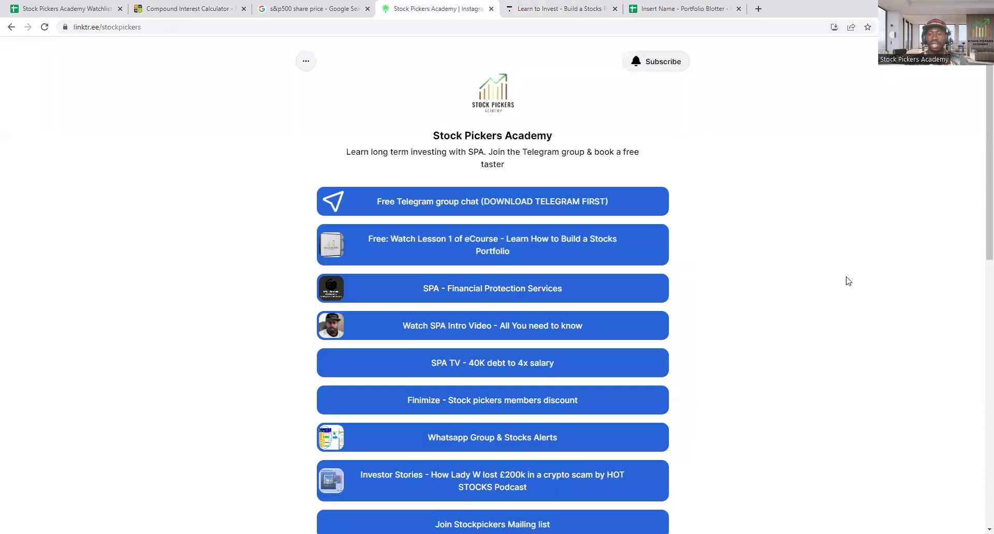
{"action": "scroll", "coordinate": [848, 281], "scroll_direction": "down", "scroll_amount": 3}
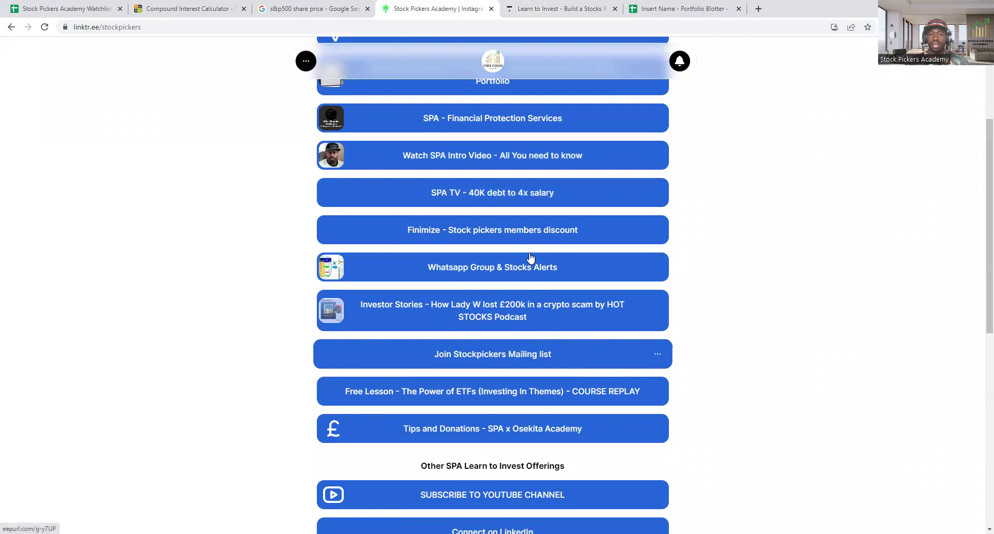
Follow the Finimize members discount link from Linktree and allow cookies on the offer page.
{"action": "left_click", "coordinate": [589, 238]}
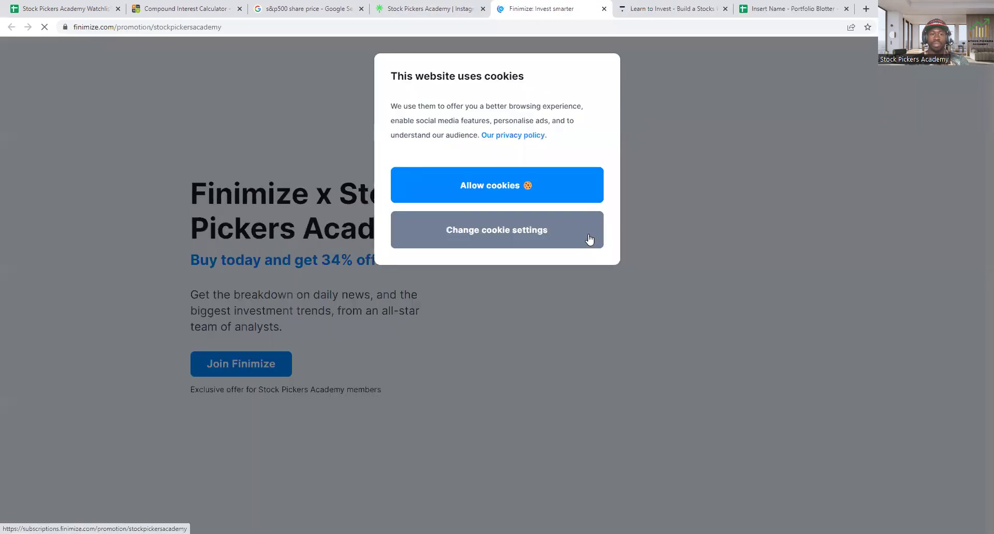
{"action": "left_click", "coordinate": [507, 191]}
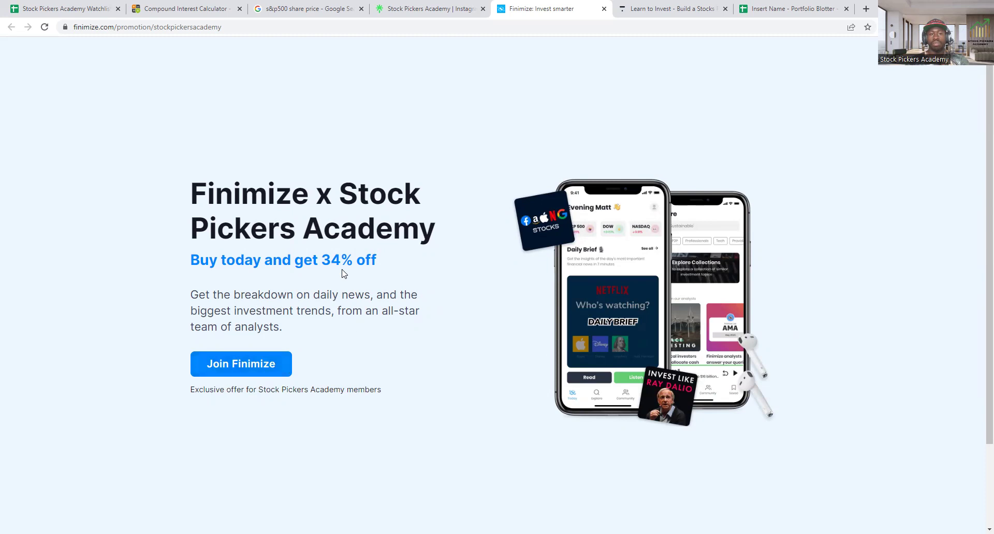
From Linktree, open SPA - Financial Protection, preview the free consultation calendar, then close it.
{"action": "left_click", "coordinate": [413, 7]}
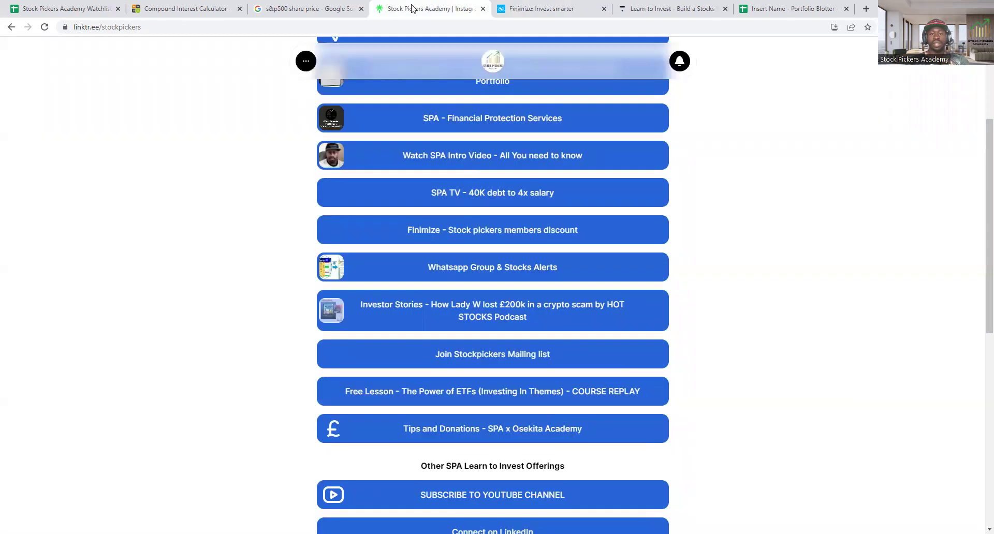
{"action": "left_click_drag", "start_coordinate": [977, 206], "coordinate": [977, 97]}
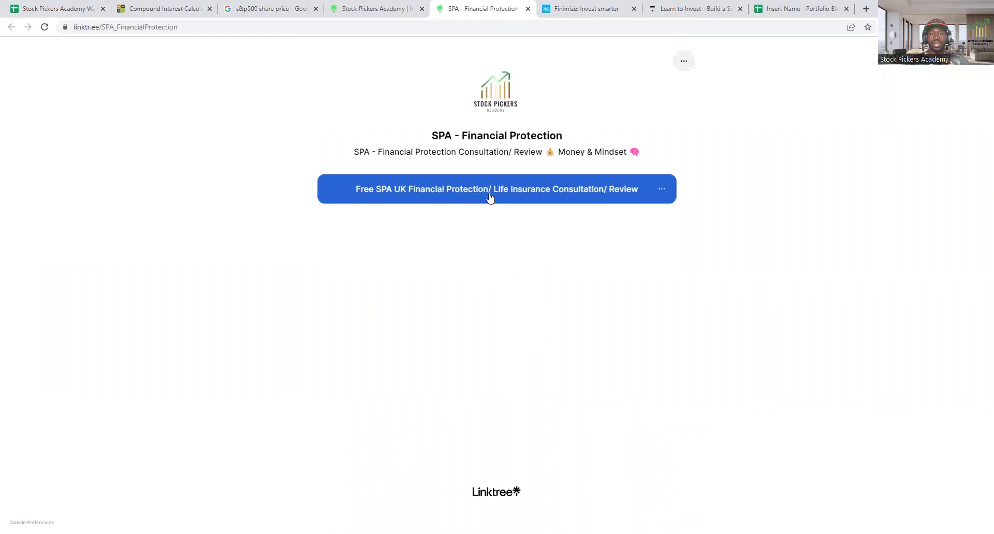
{"action": "left_click", "coordinate": [544, 201]}
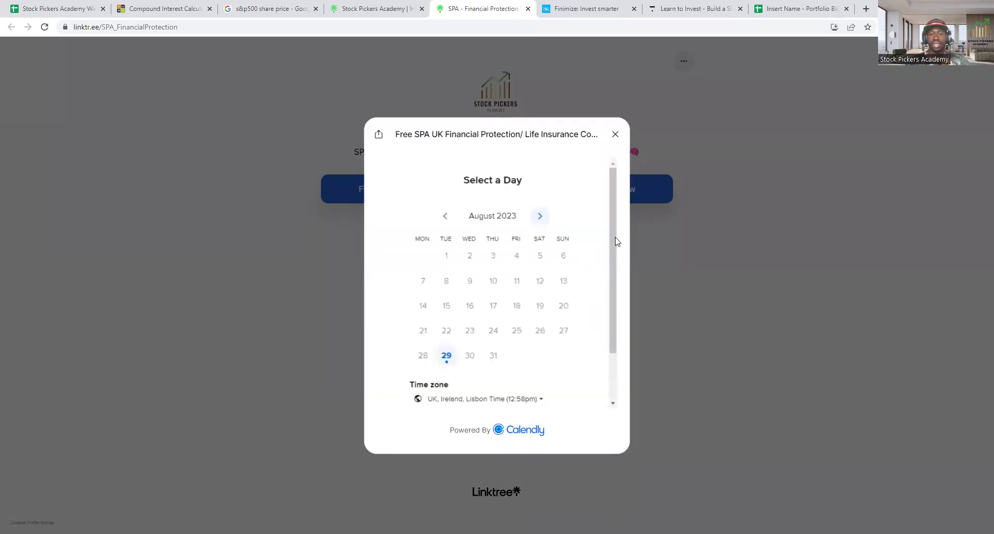
{"action": "left_click", "coordinate": [617, 135]}
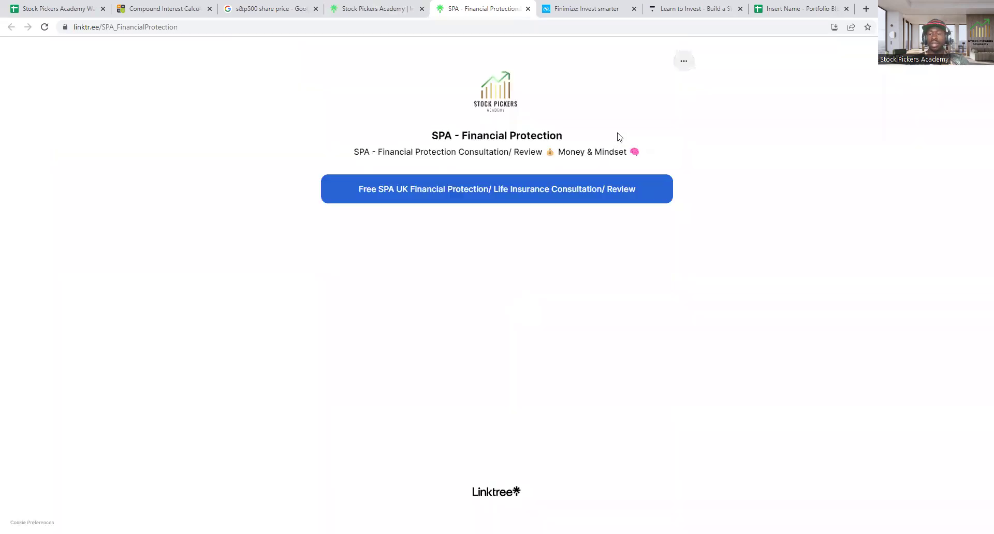
Glance at the Finimize offer tab, then return to the 's&p500 share price' Google results.
{"action": "left_click", "coordinate": [572, 17]}
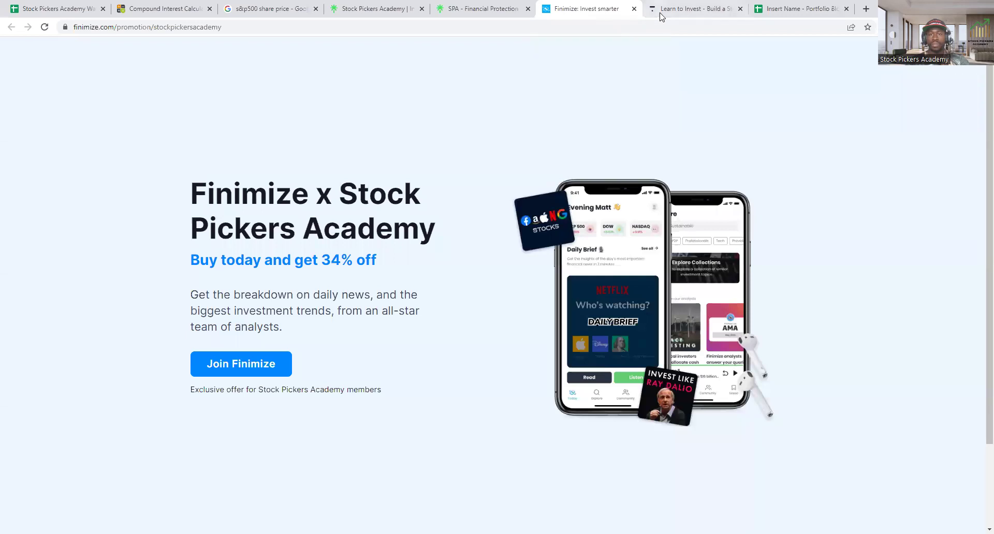
{"action": "left_click", "coordinate": [290, 9]}
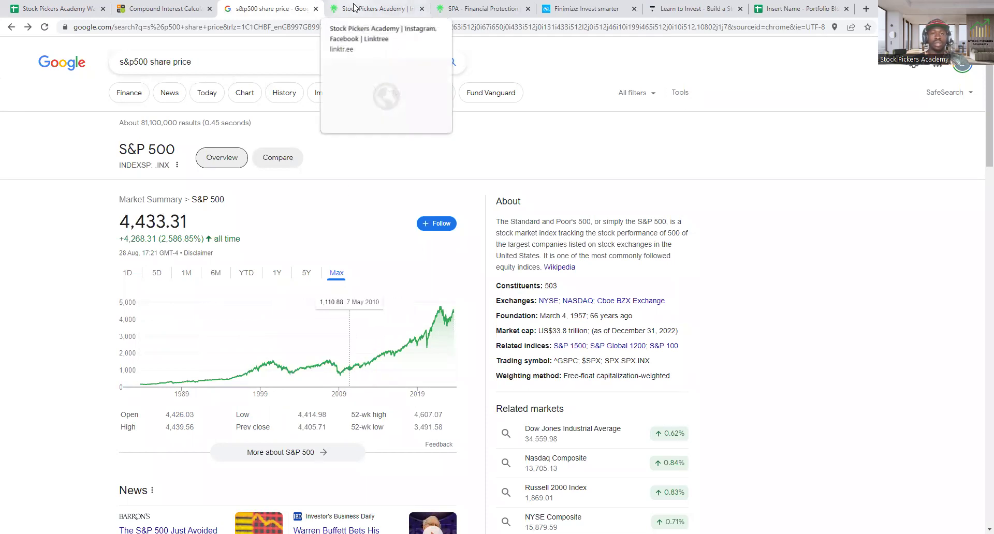
Change the calculator to 10% interest and £5,000 initial investment, clear the 1000 monthly deposit, and recalculate.
{"action": "left_click", "coordinate": [180, 9]}
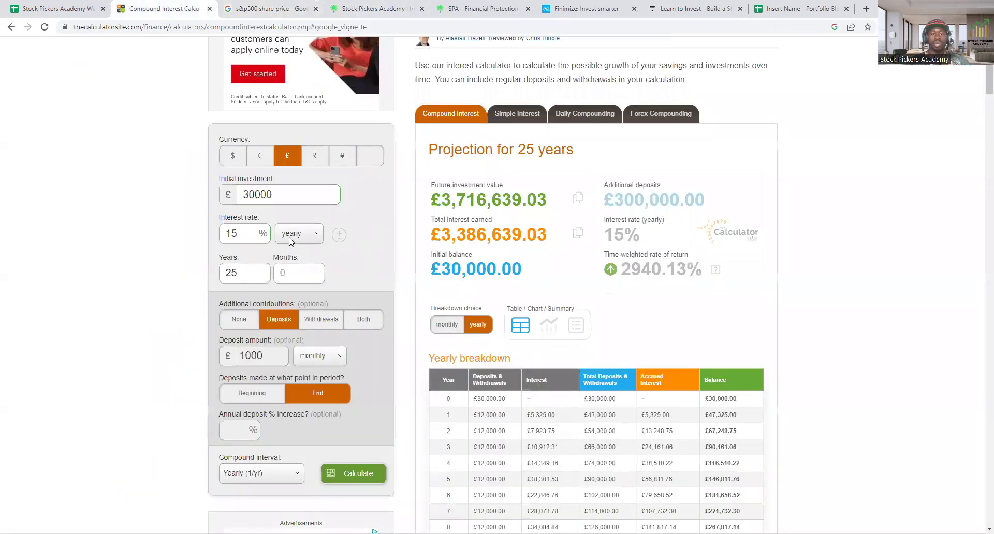
{"action": "double_click", "coordinate": [232, 233]}
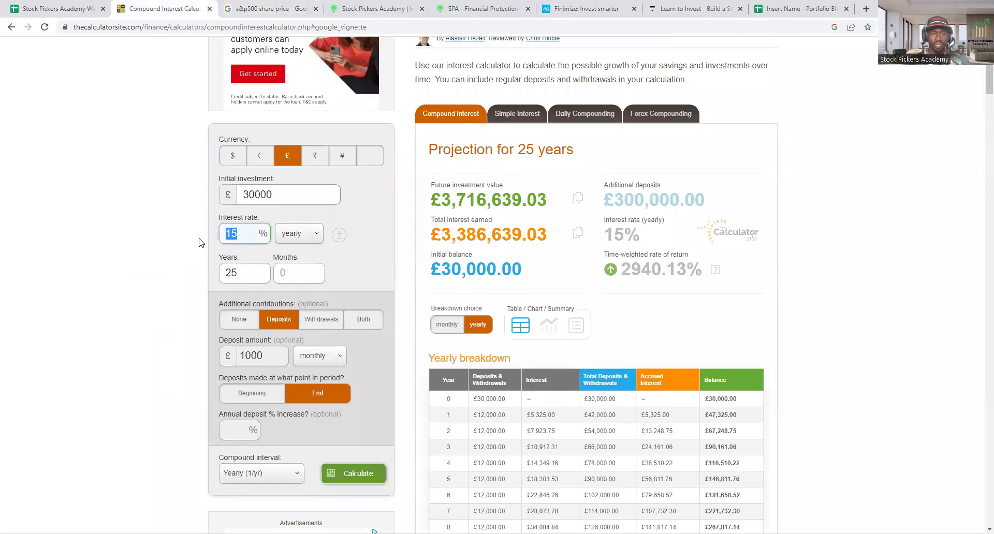
{"action": "type", "text": "10"}
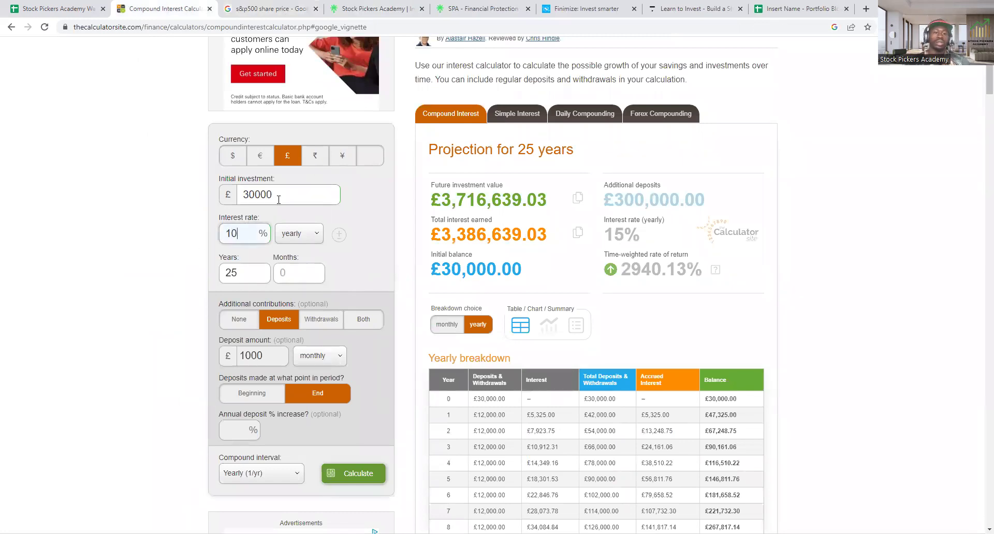
{"action": "double_click", "coordinate": [297, 193]}
{"action": "type", "text": "5000"}
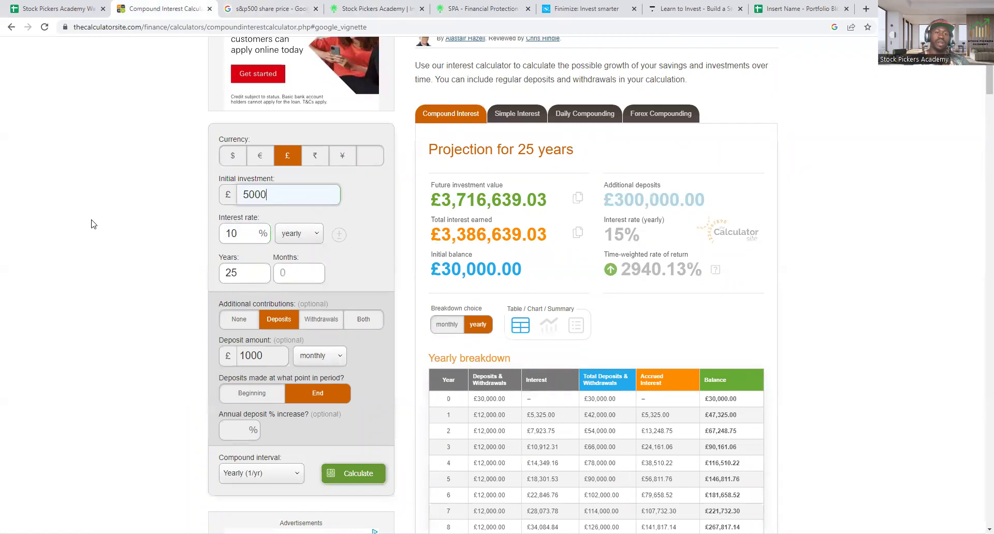
{"action": "double_click", "coordinate": [269, 355]}
{"action": "key", "text": "BackSpace"}
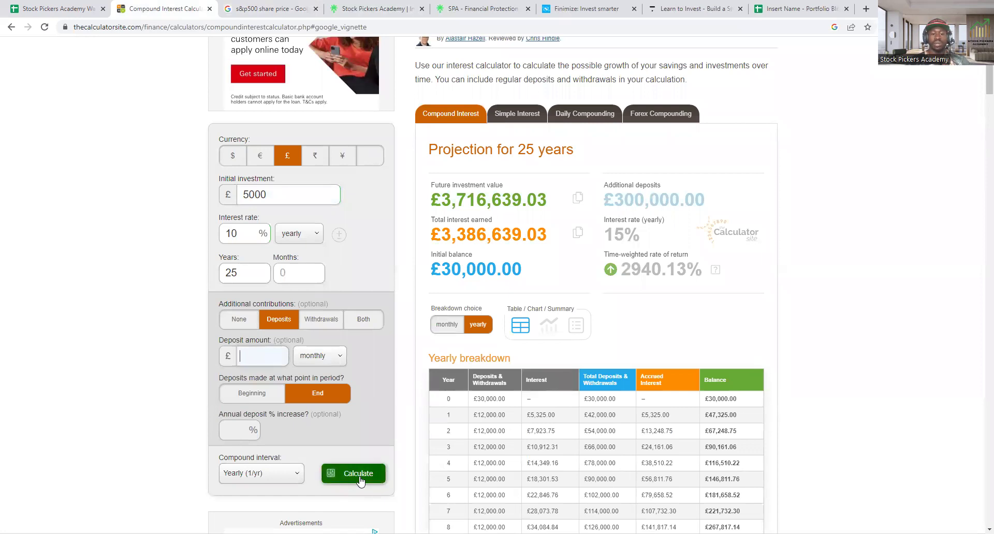
{"action": "left_click", "coordinate": [361, 481]}
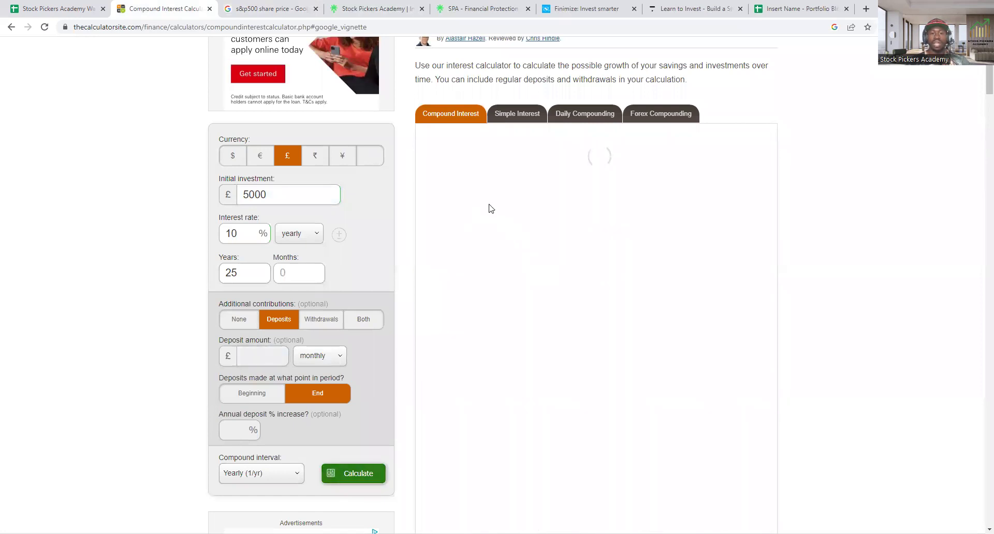